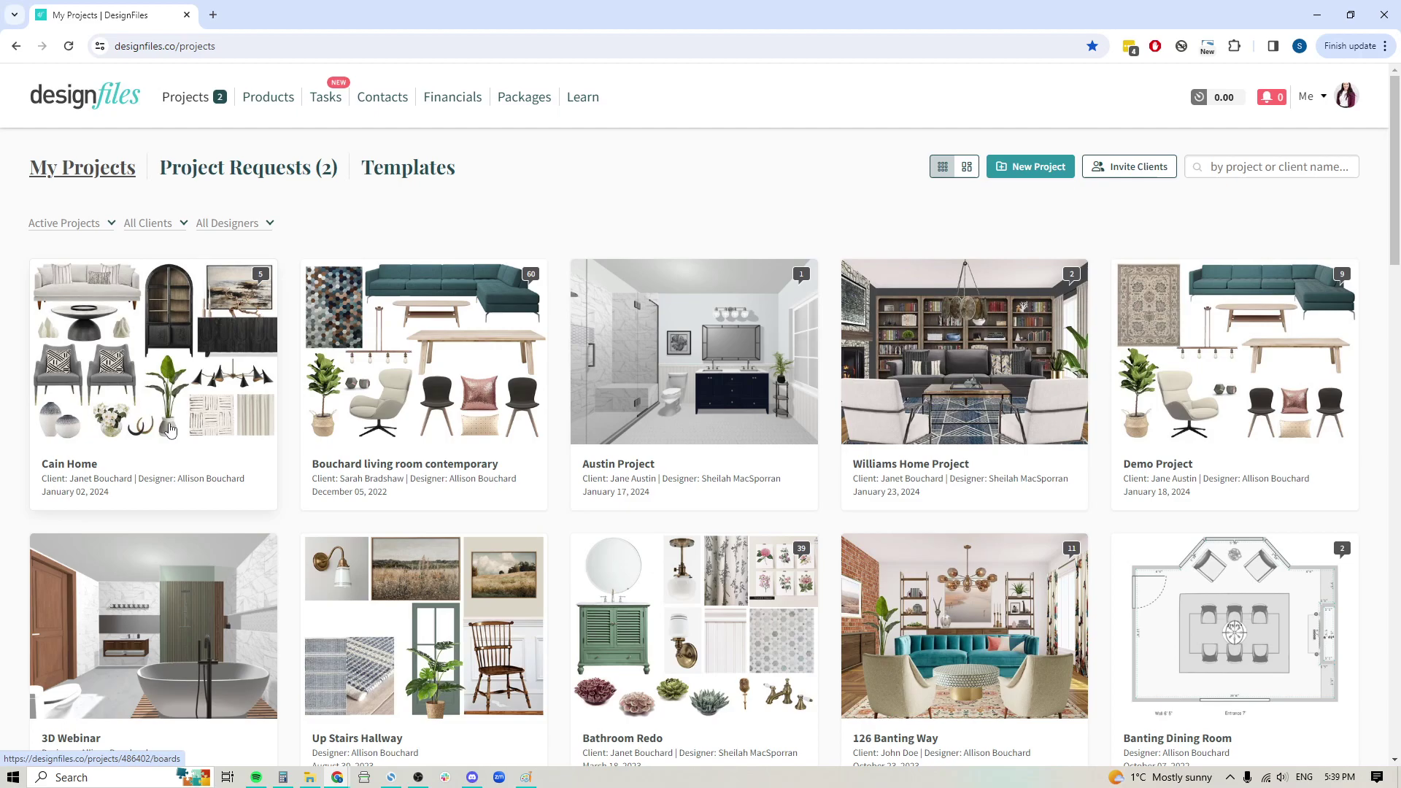
Look over the Cain Home project's tasks, then go back to the projects list
left_click(162, 318)
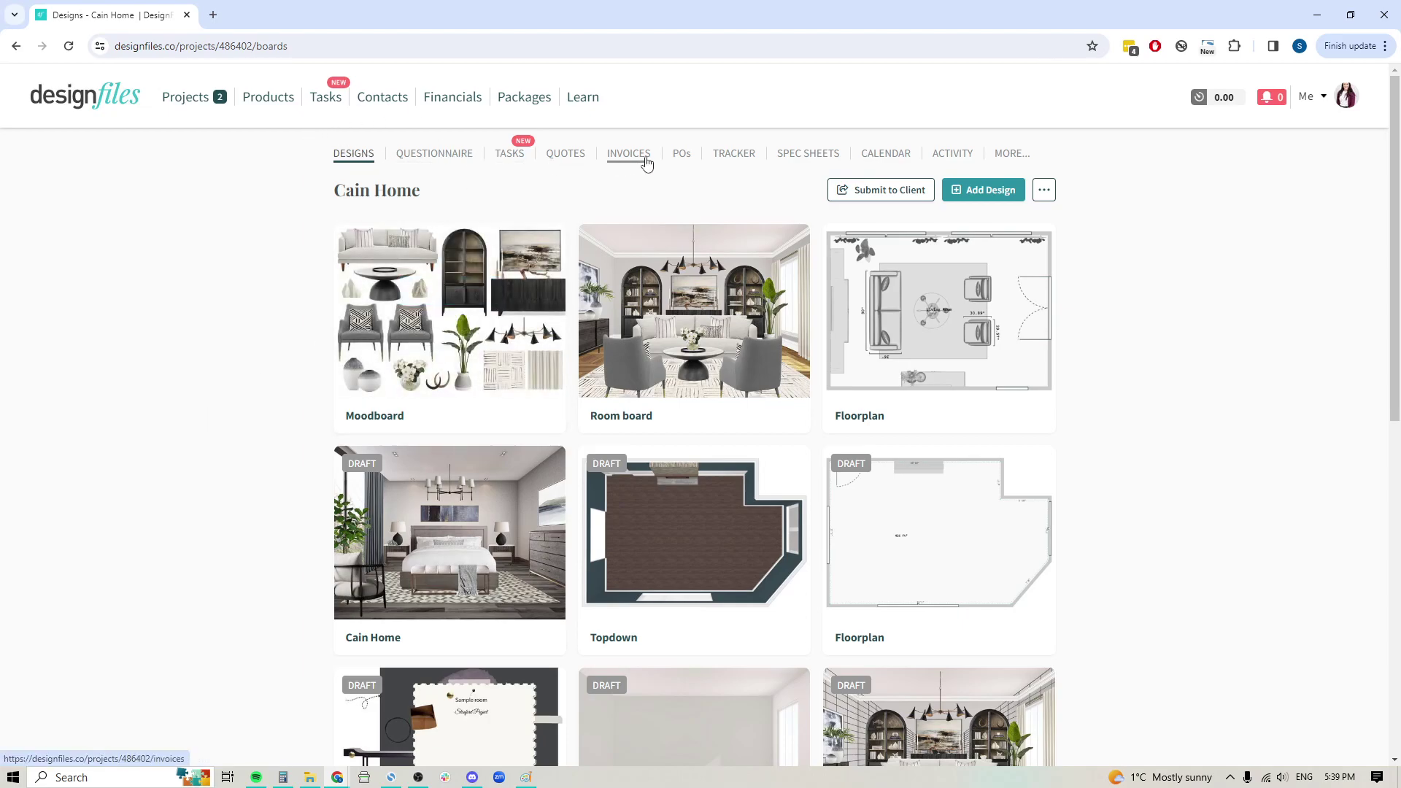
left_click(521, 161)
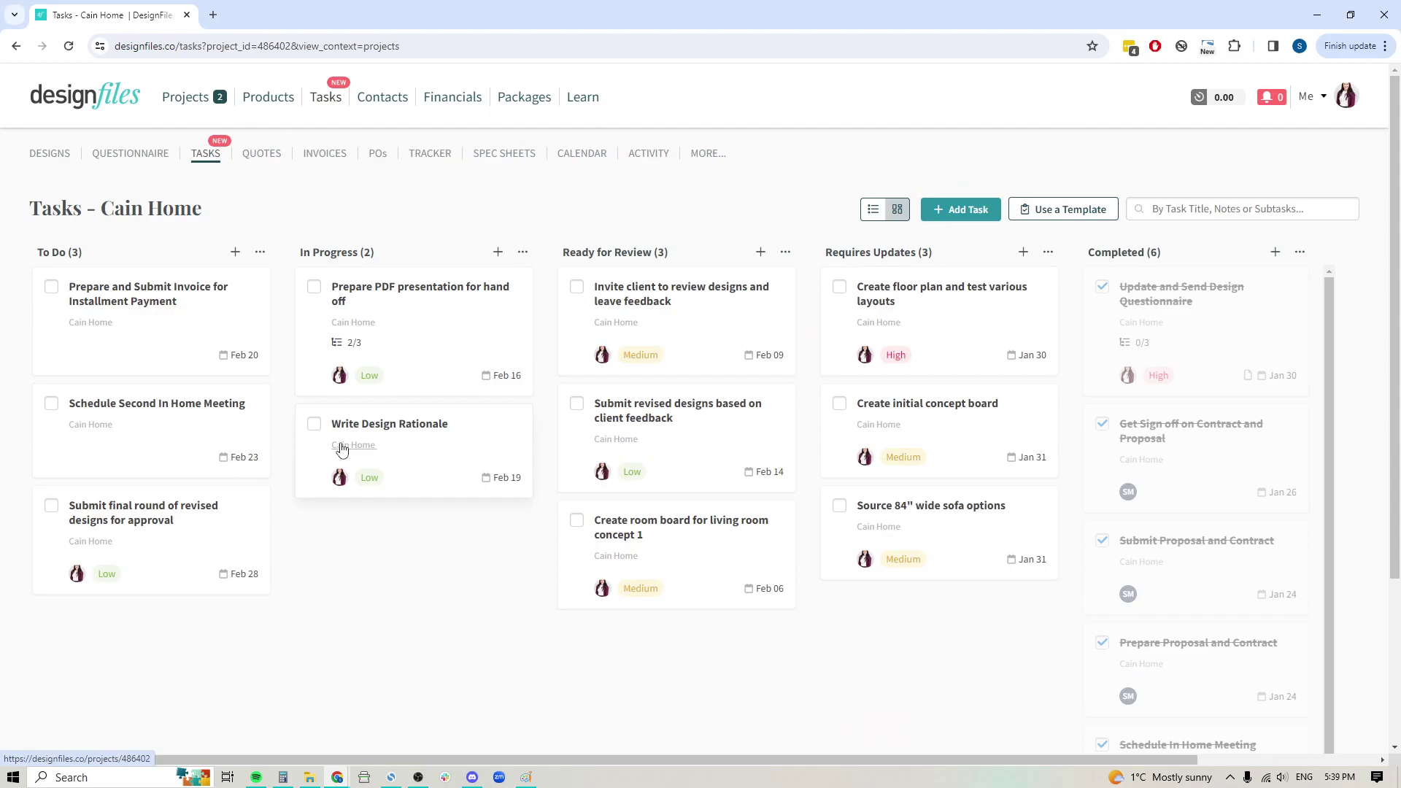
left_click(189, 98)
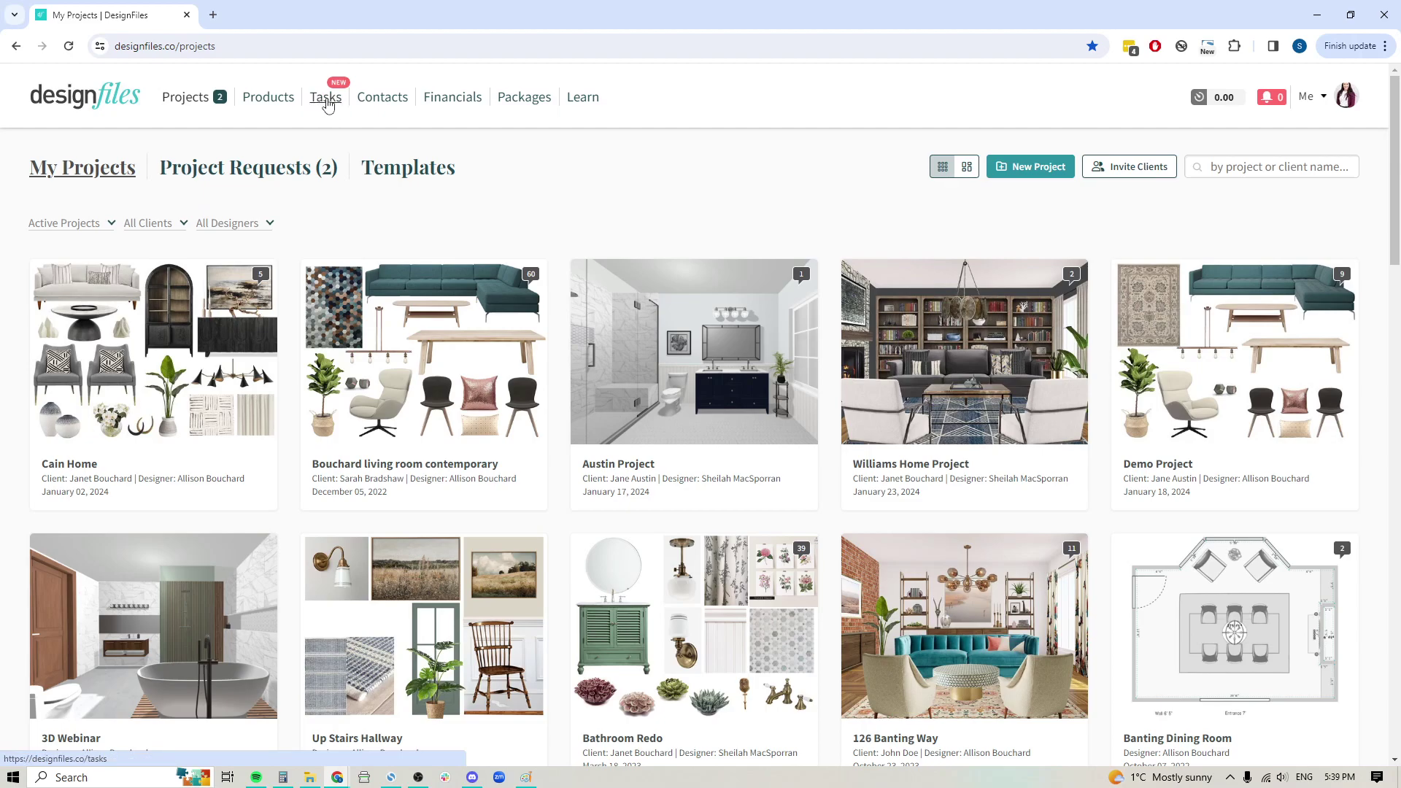
Show the all-projects Task List board and review its project, designer, priority and completion filters
left_click(326, 102)
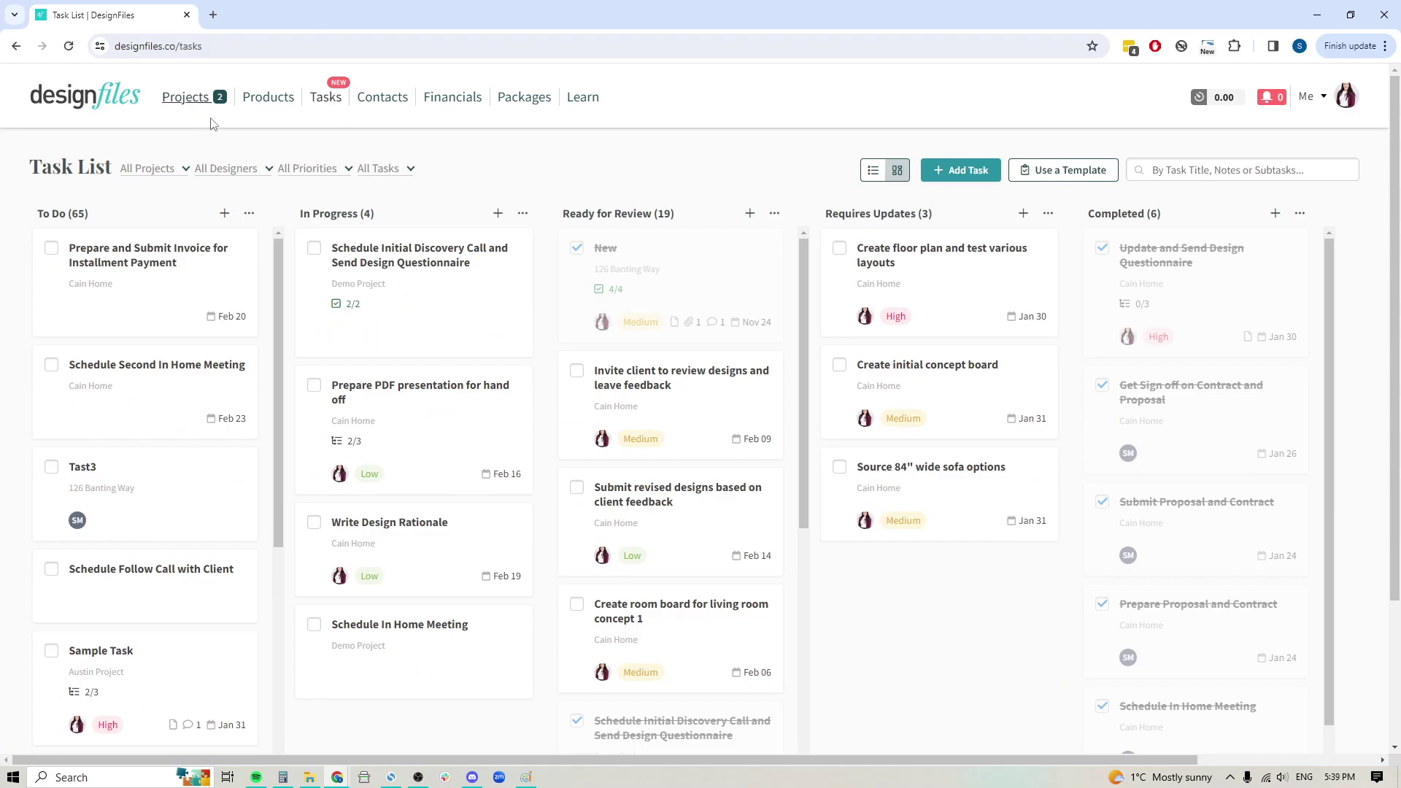
left_click(187, 172)
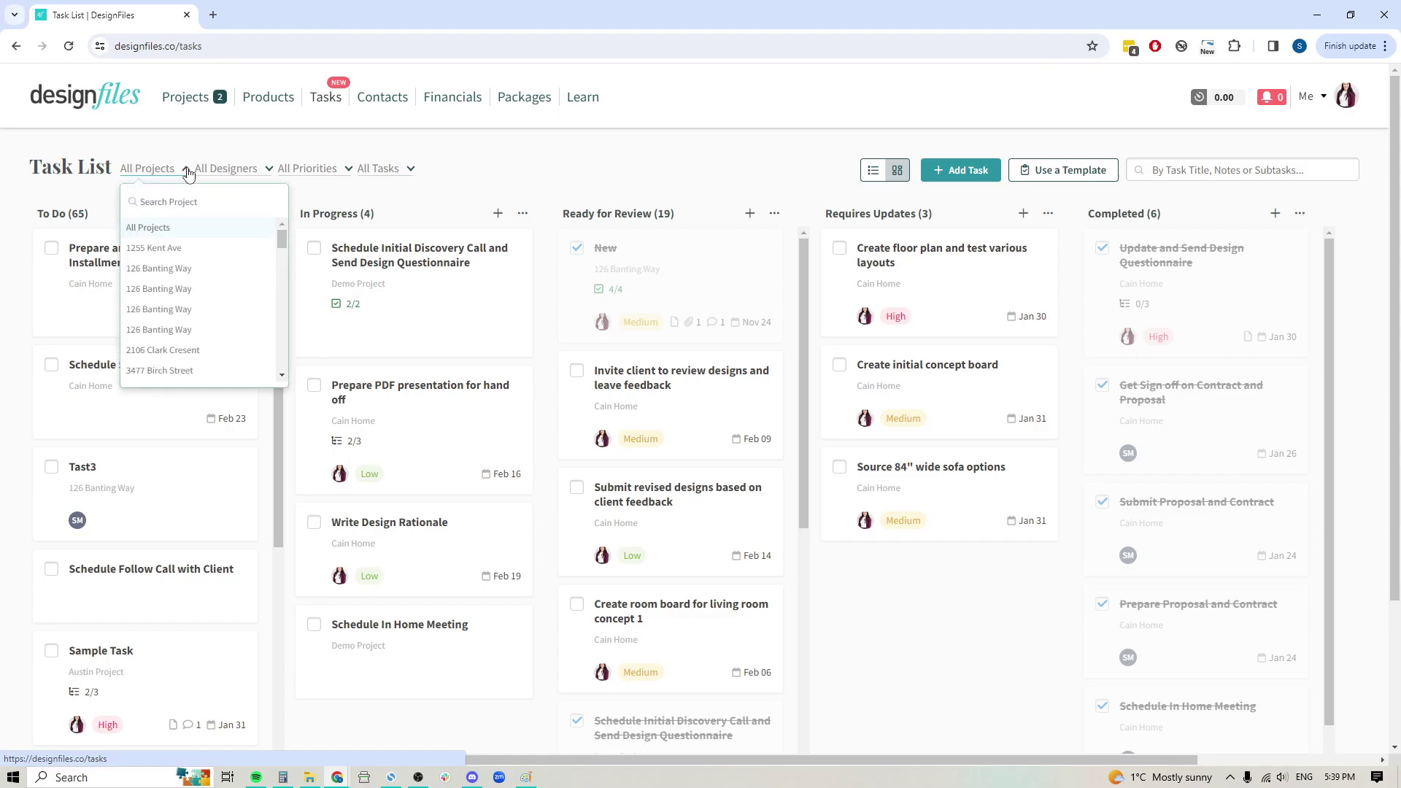
left_click(235, 171)
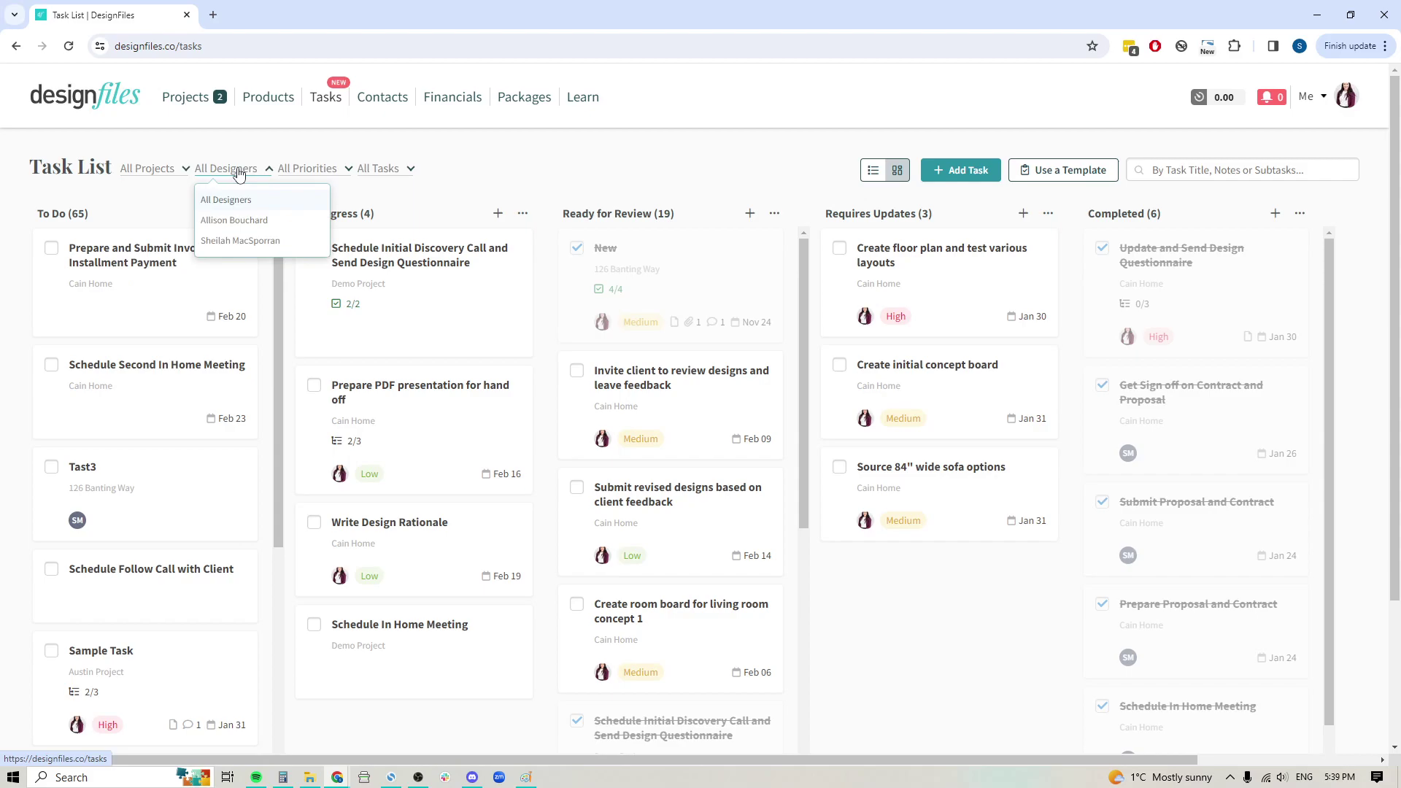
left_click(318, 170)
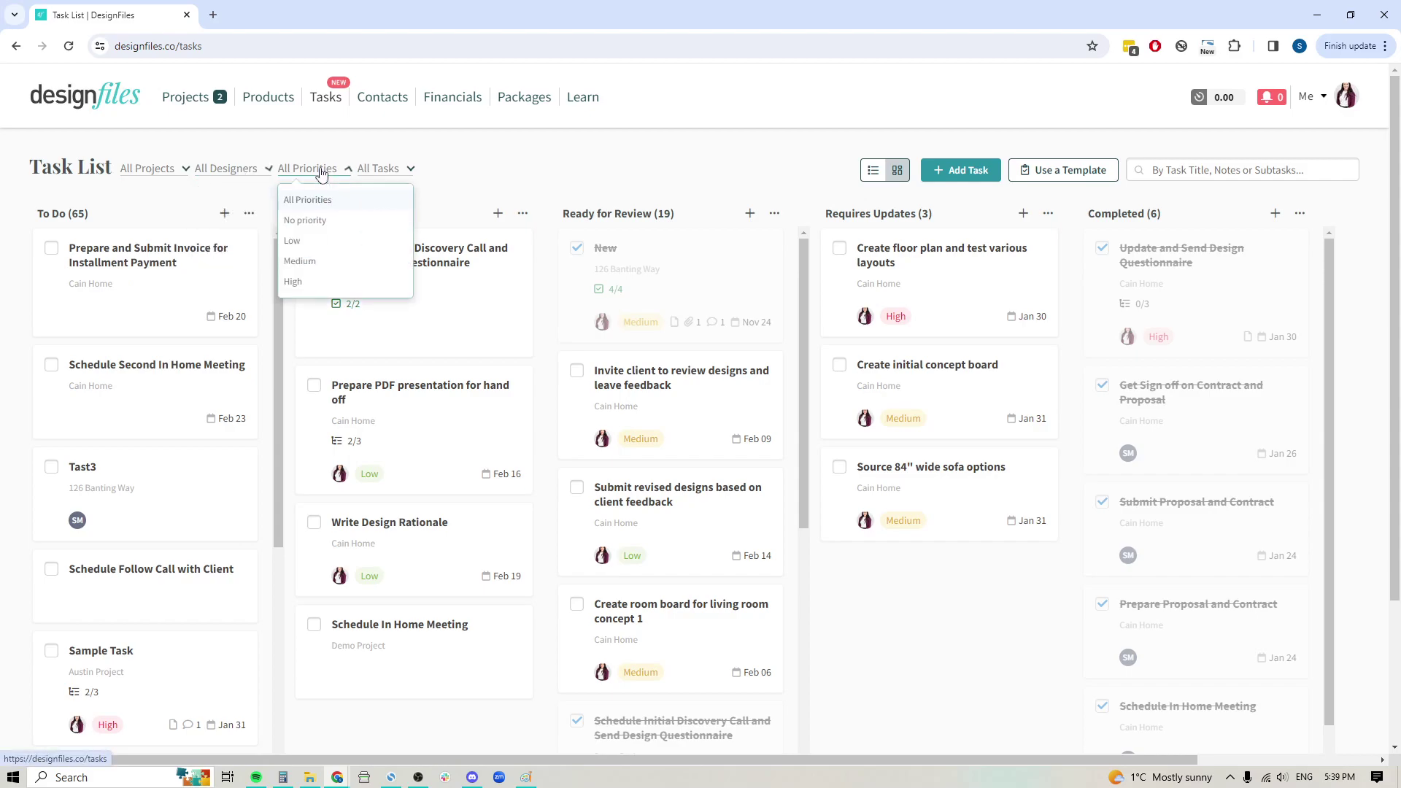
left_click(384, 170)
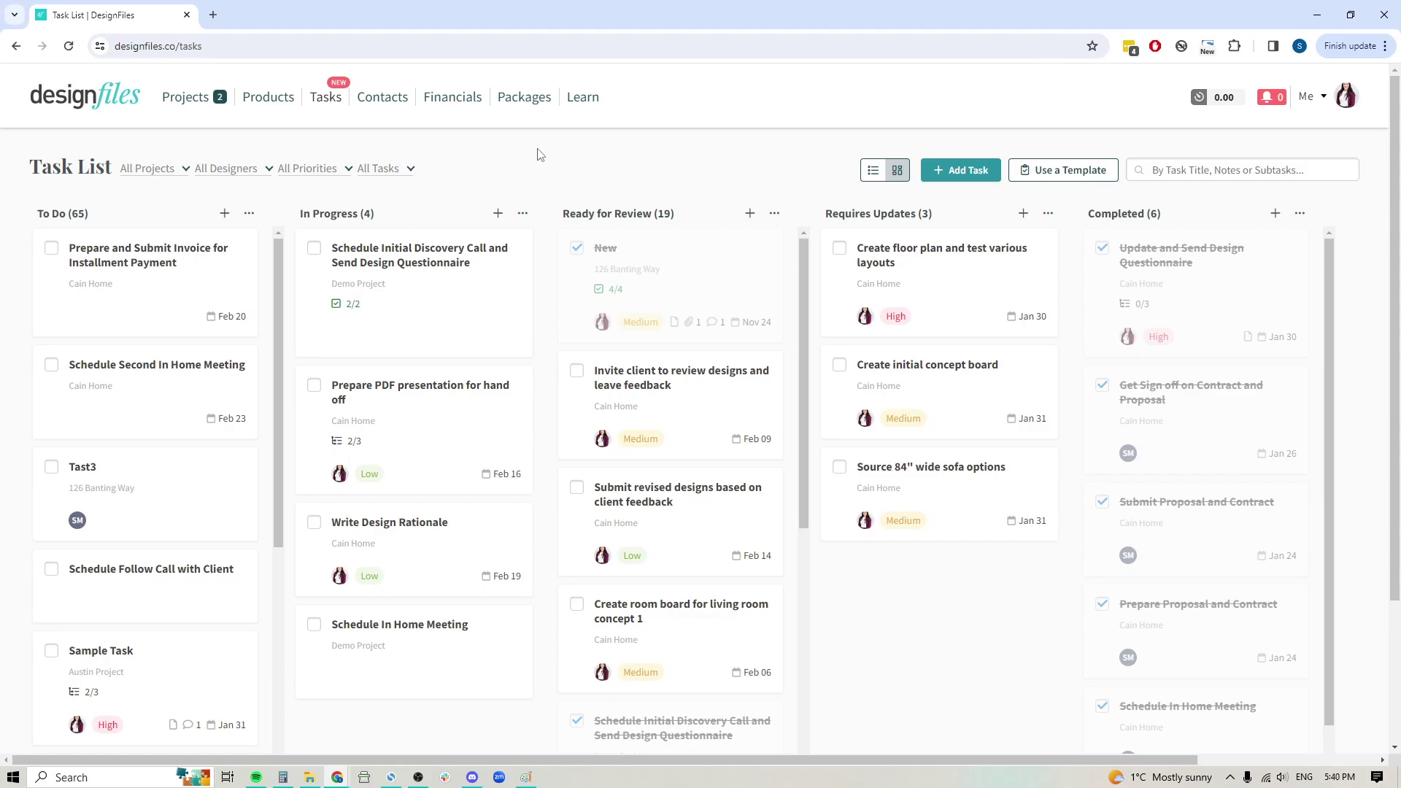
Open Cain Home from Projects and show its task board, from To Do (3) to Completed (6)
left_click(185, 97)
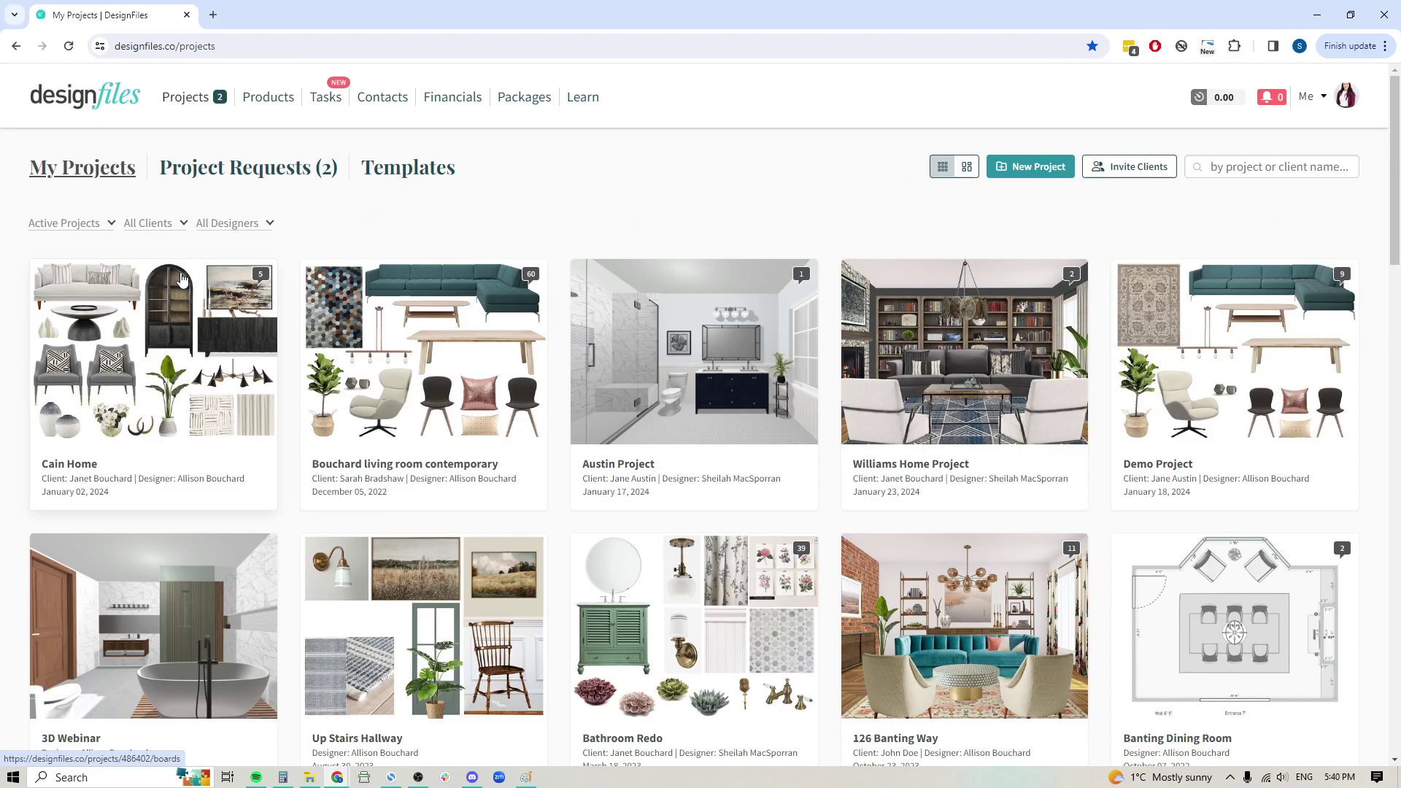
left_click(192, 378)
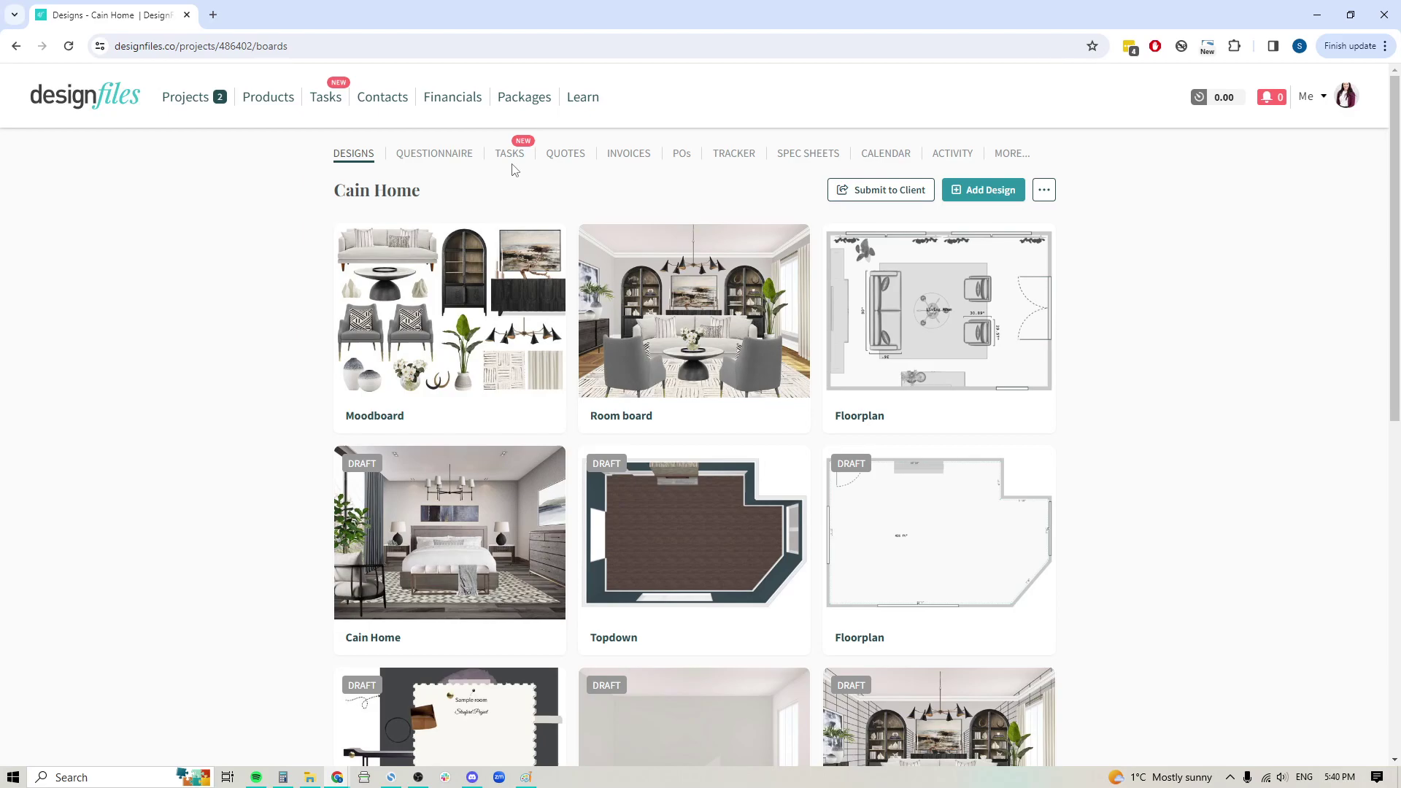
left_click(511, 155)
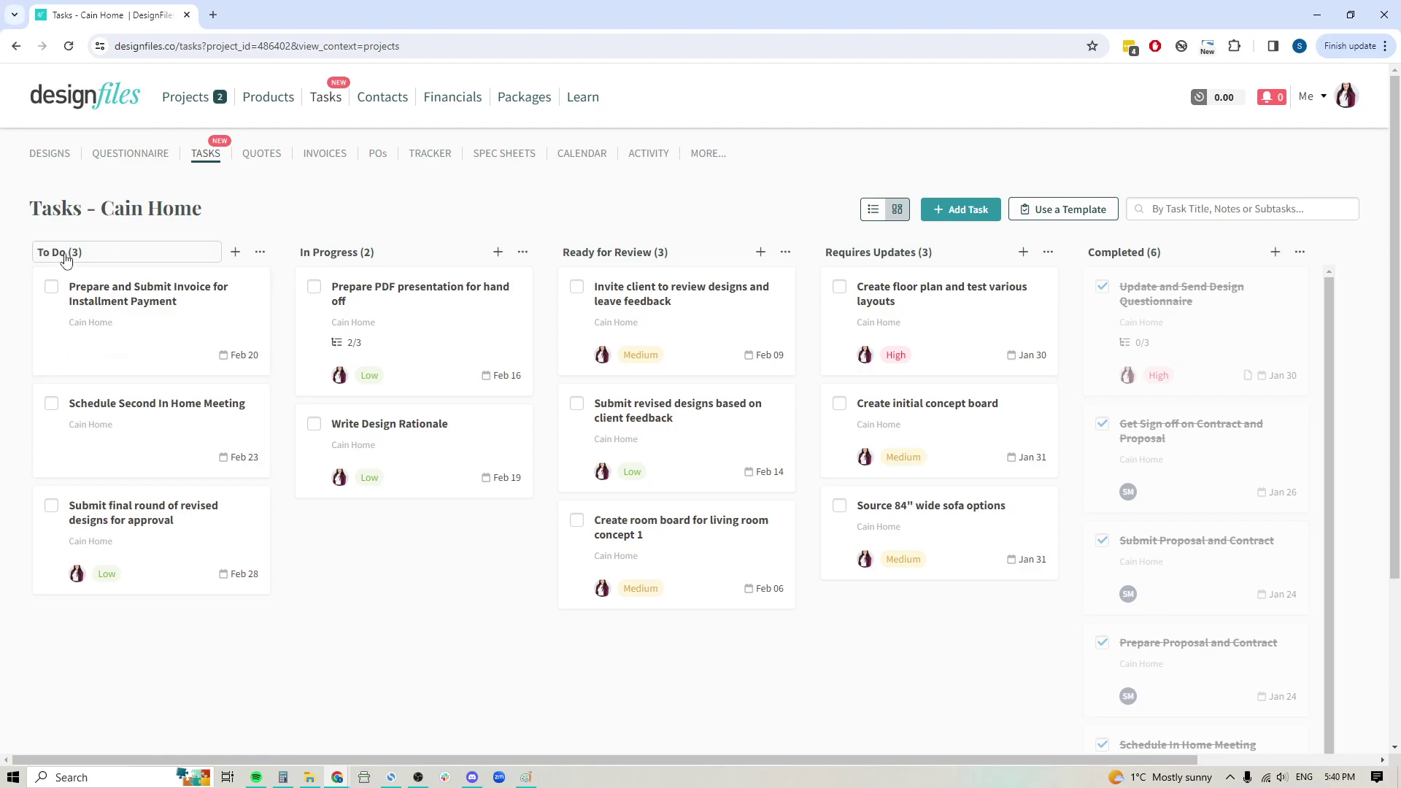
left_click(391, 254)
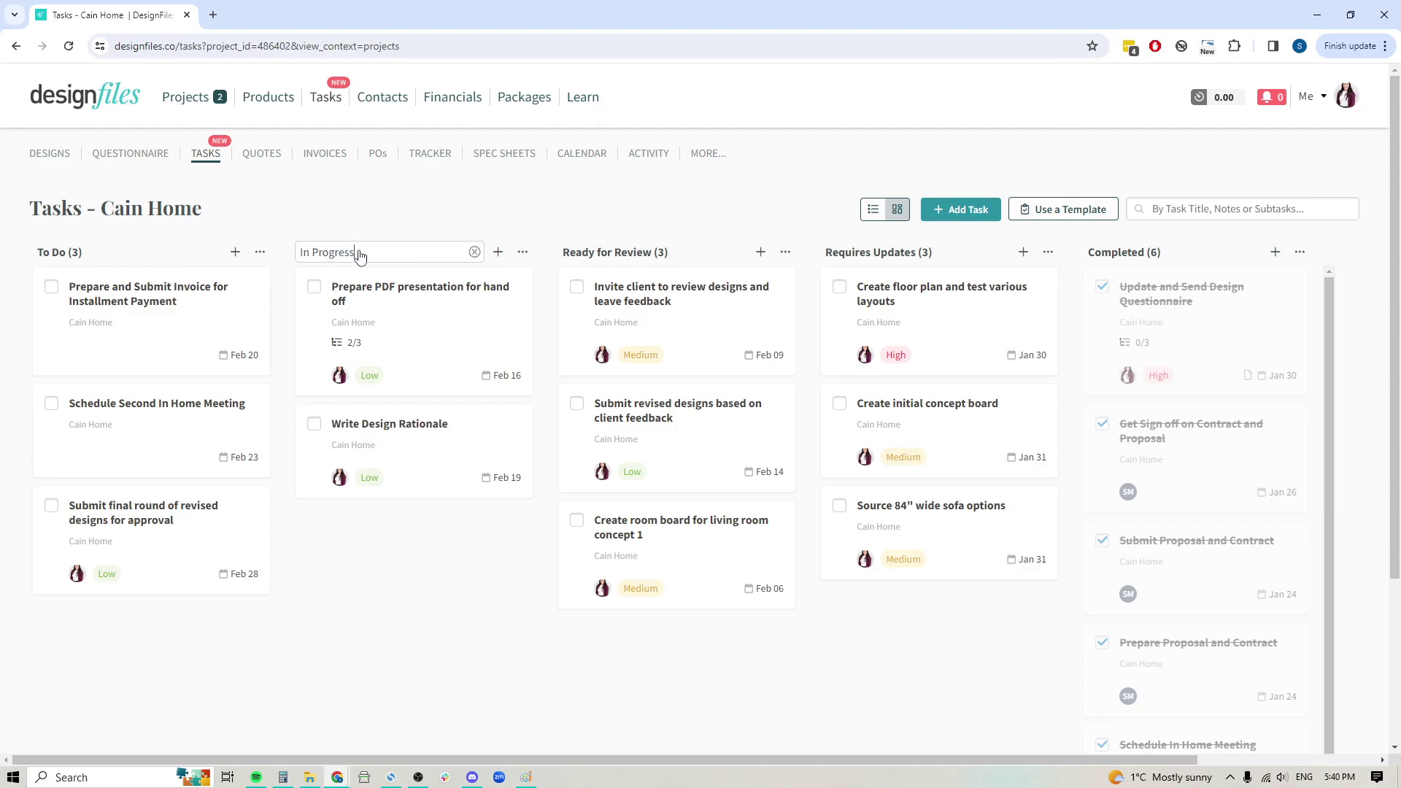
left_click(353, 204)
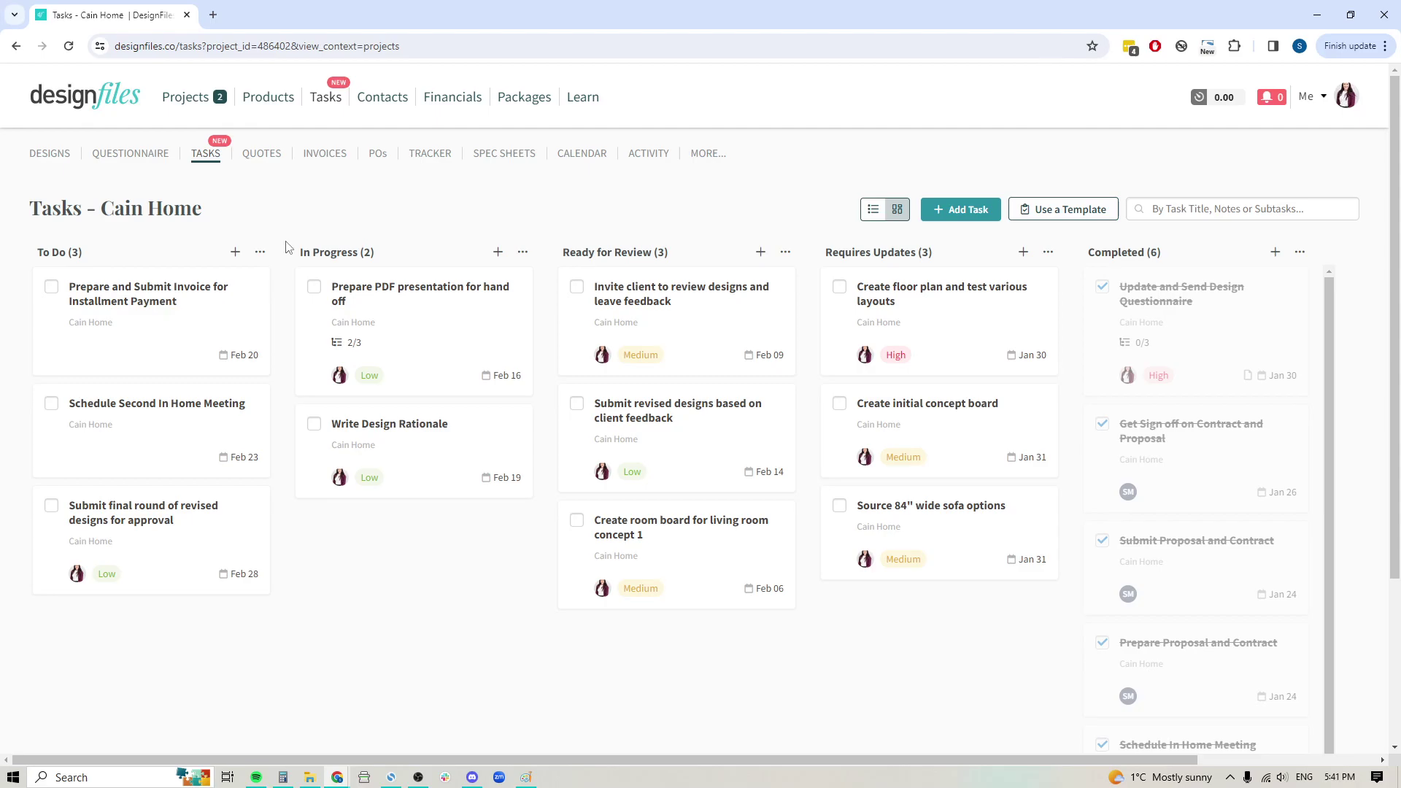
Add a 'Sample Task' card to the Cain Home To Do column
left_click(235, 254)
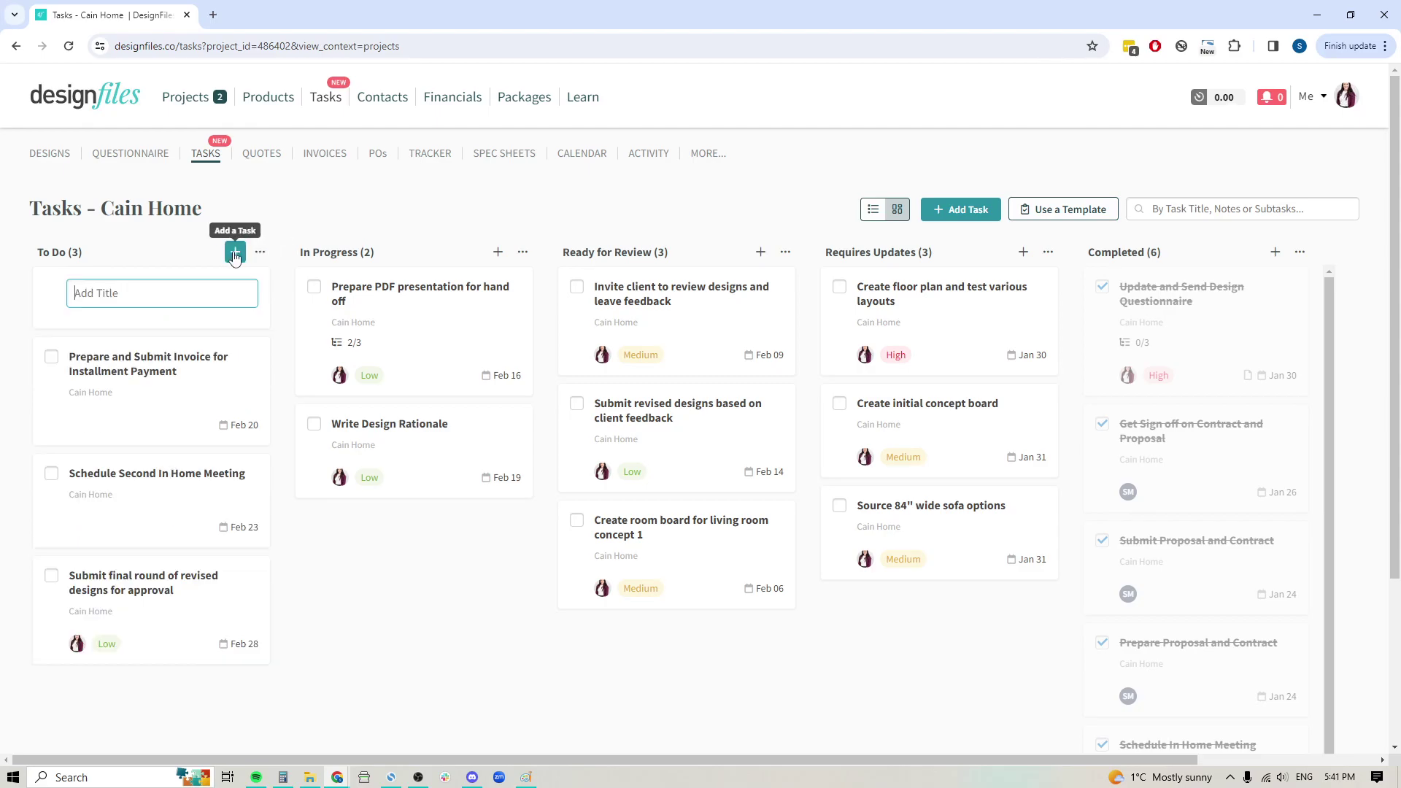
type("Sa")
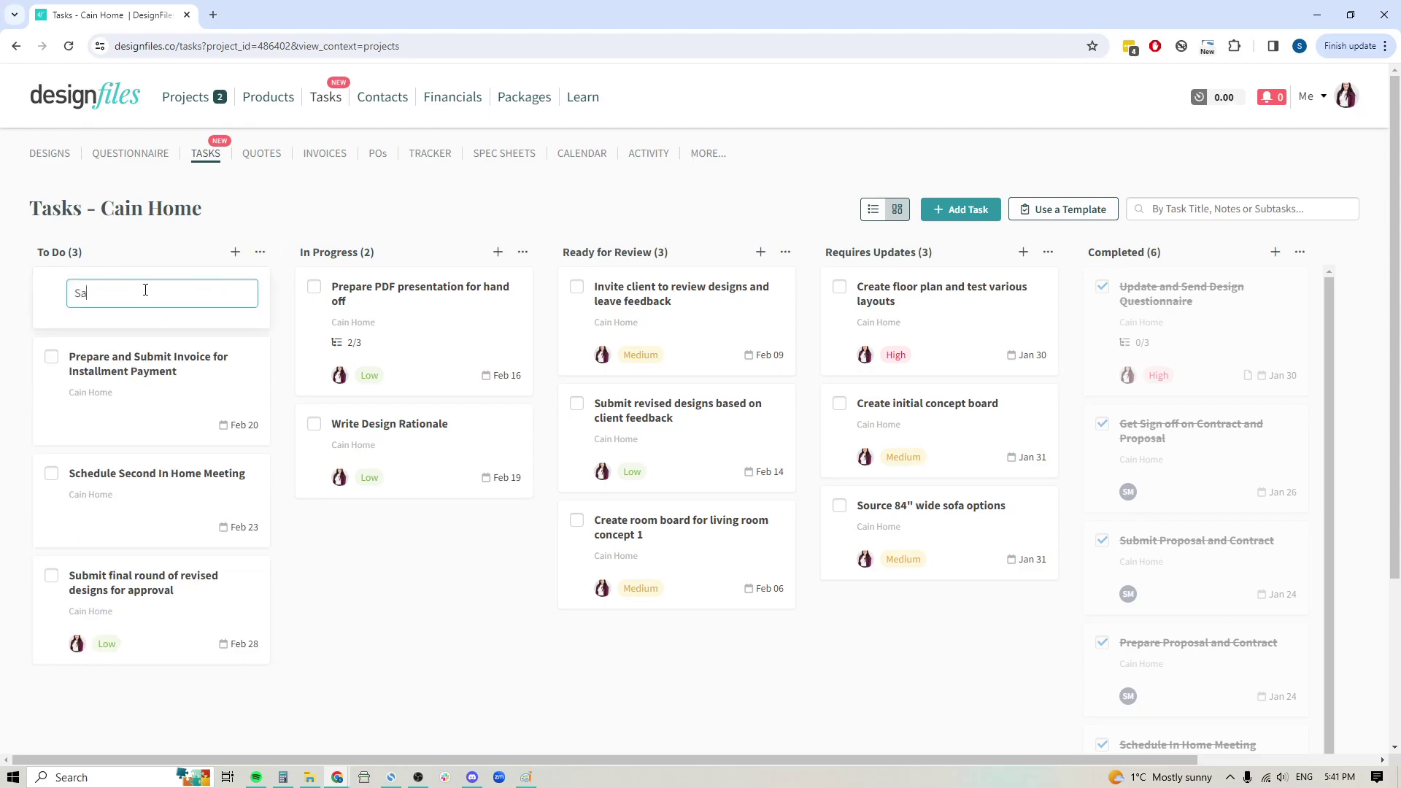
type("mple Task")
key("Return")
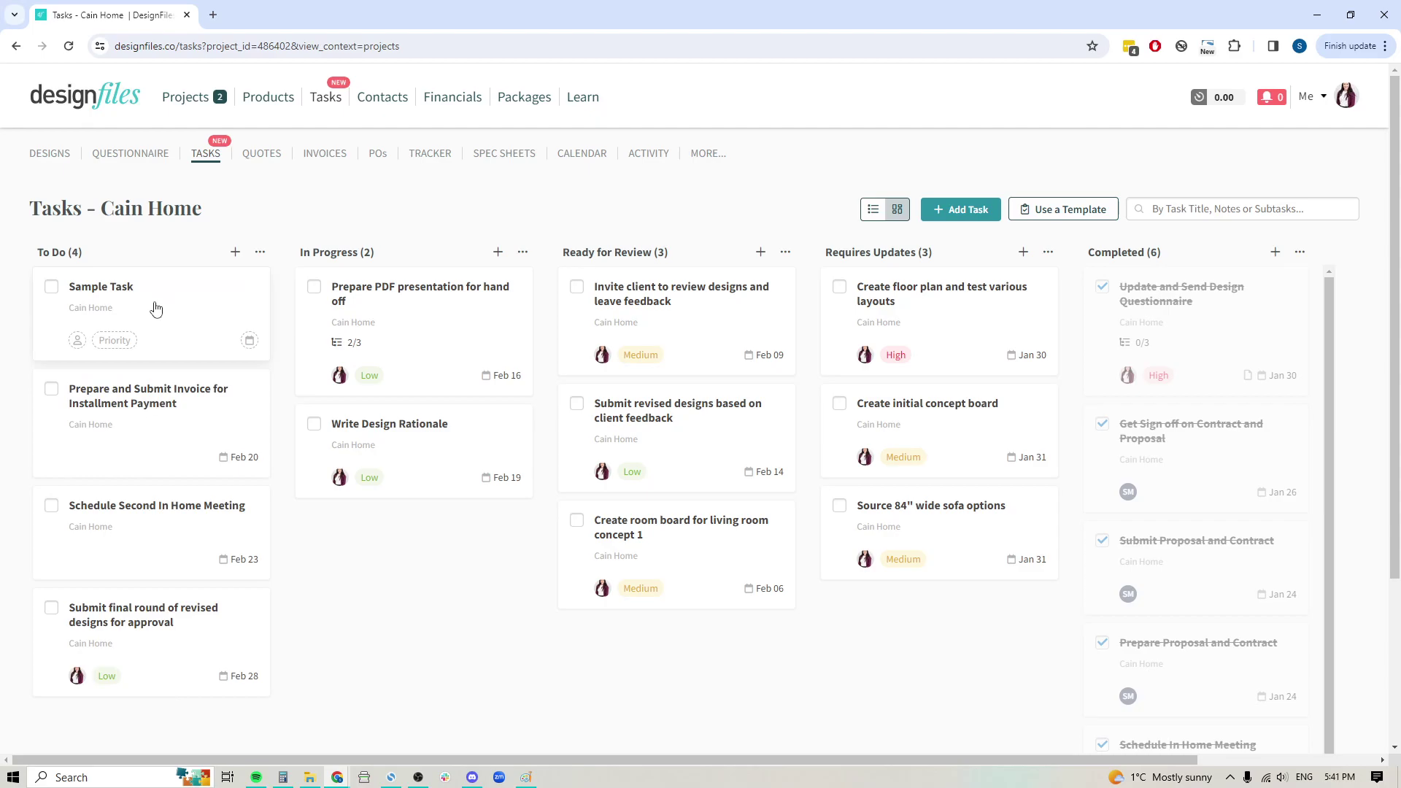
Assign Sample Task to the first designer, due 01/30/2024, with Low priority
left_click(94, 291)
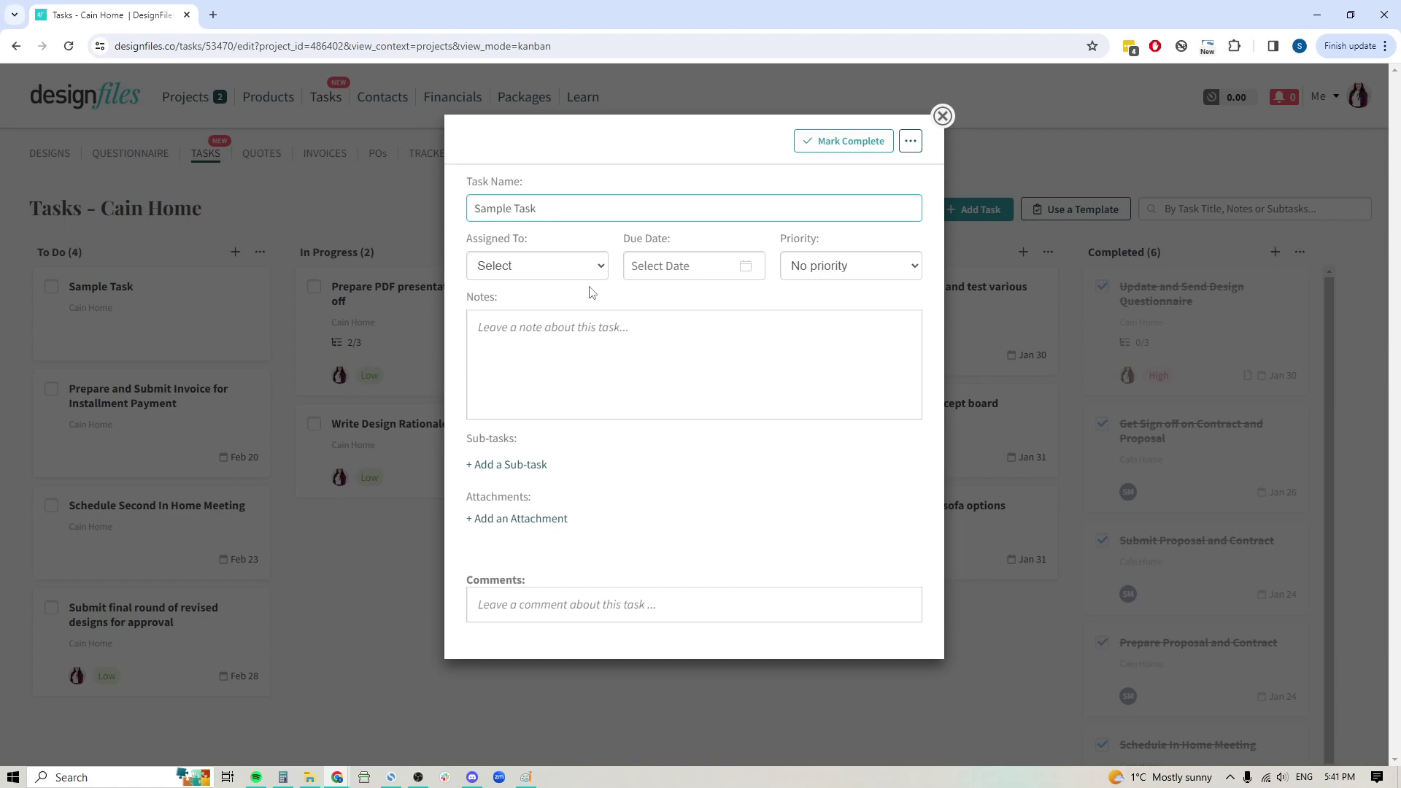
left_click(557, 272)
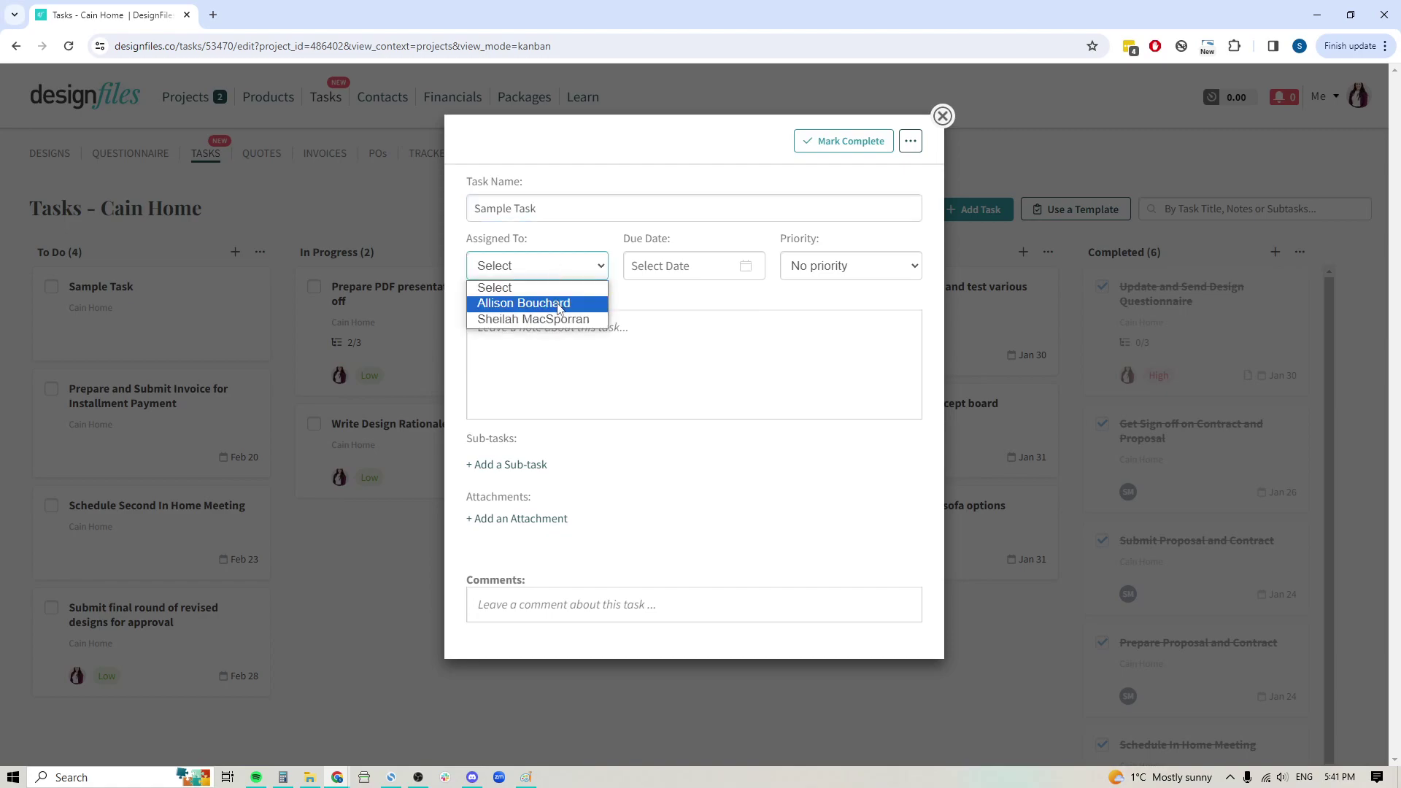
left_click(559, 304)
left_click(681, 264)
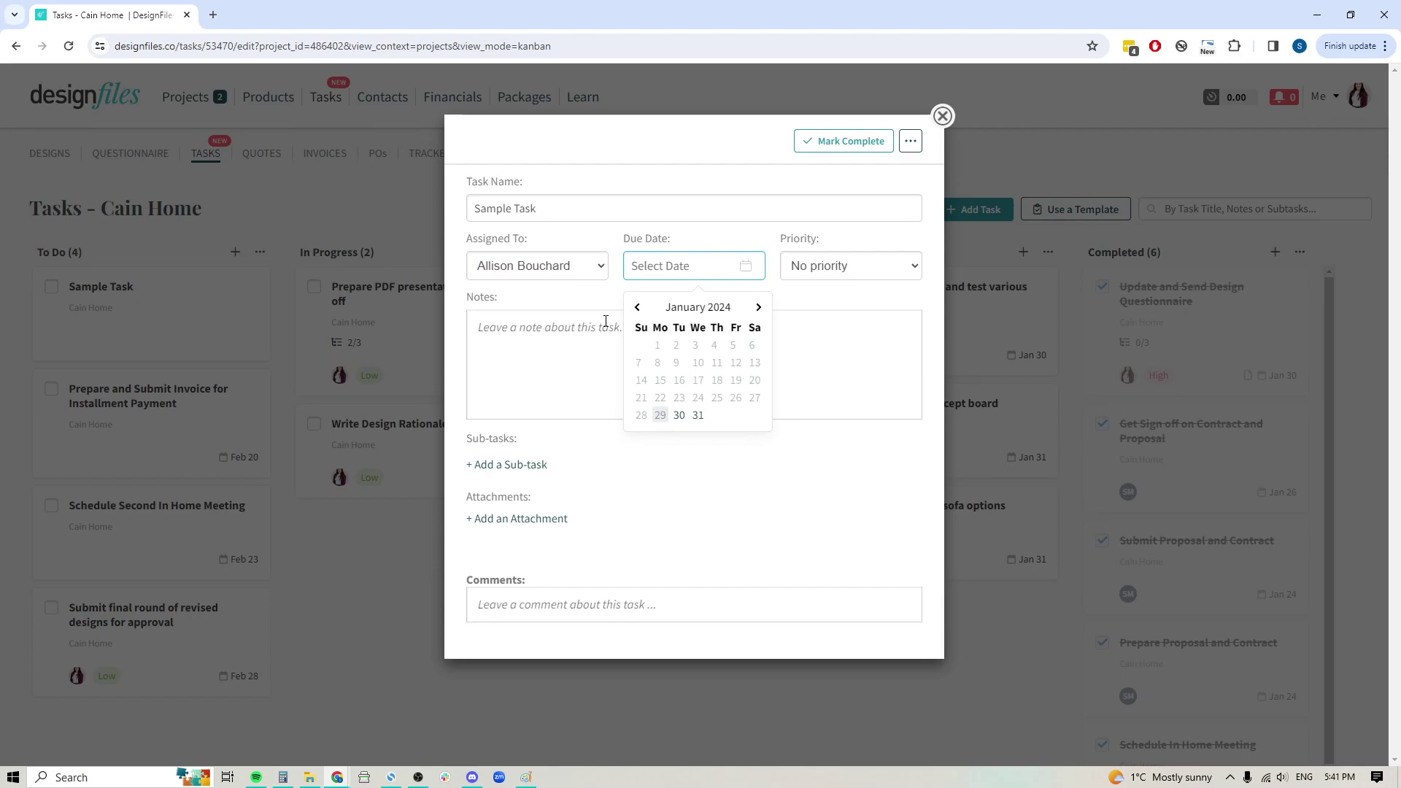
left_click(679, 416)
left_click(861, 273)
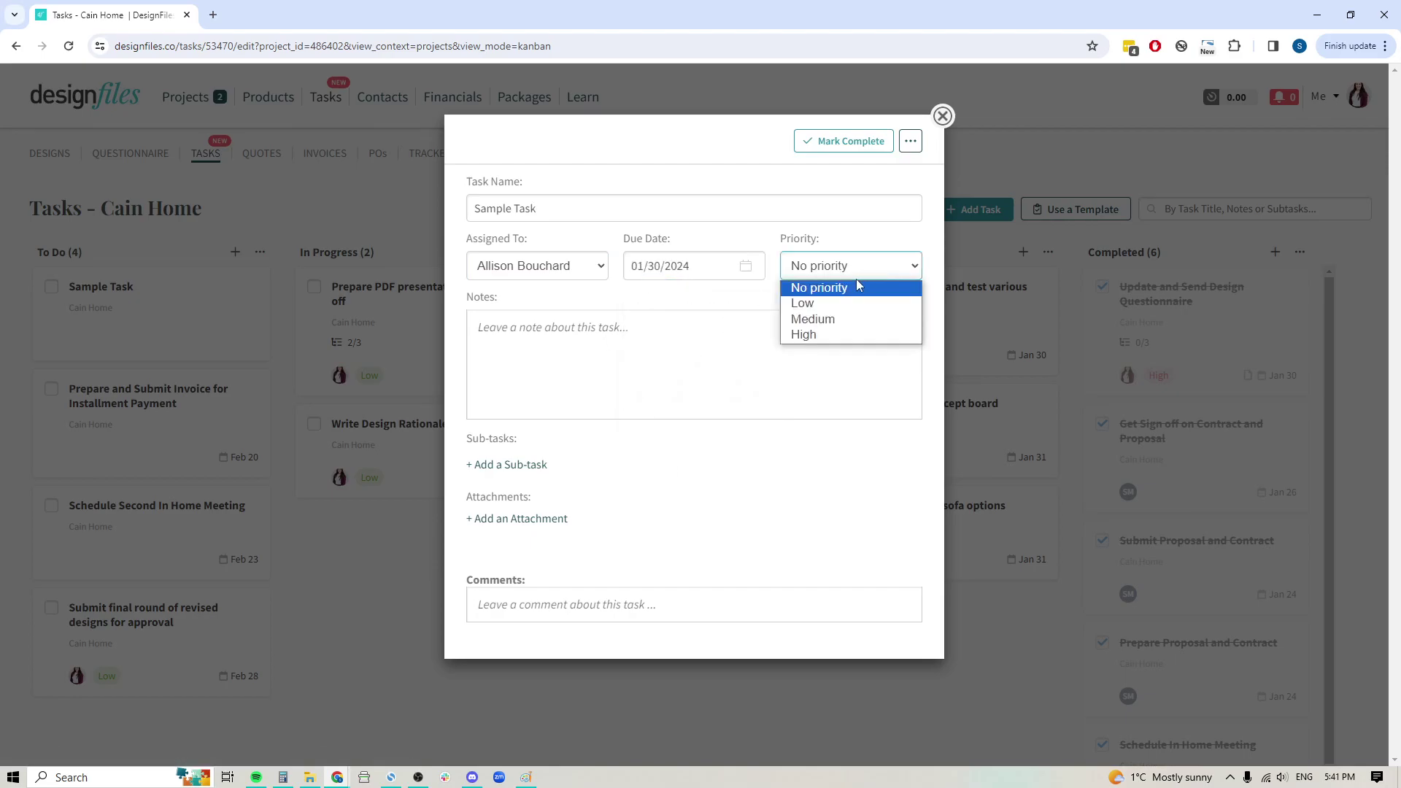
left_click(810, 303)
left_click(515, 353)
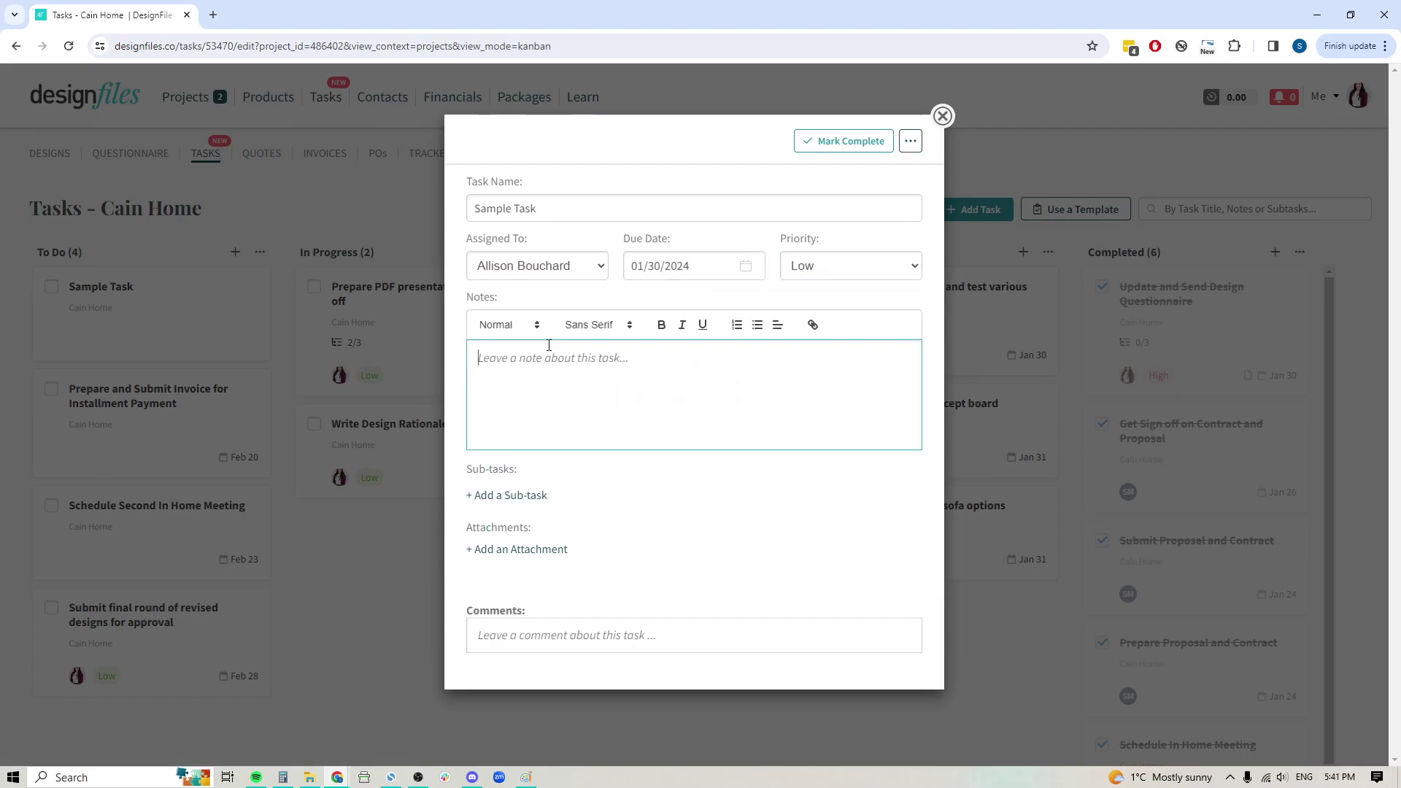
Add three placeholder sub-tasks to Sample Task and tick off the first two, reaching 67%
left_click(504, 496)
type("ksdfj")
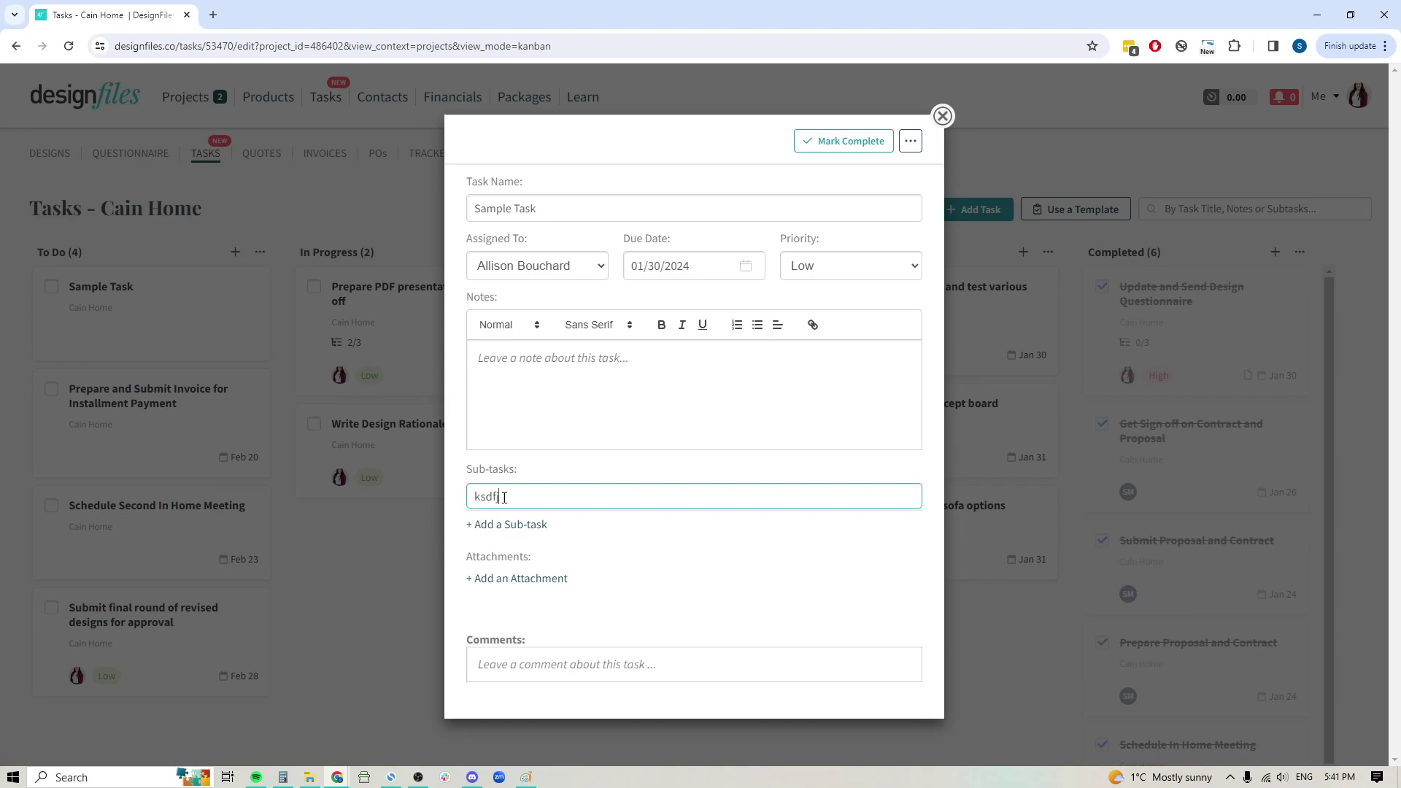
type("gkdjgkldgjlkj")
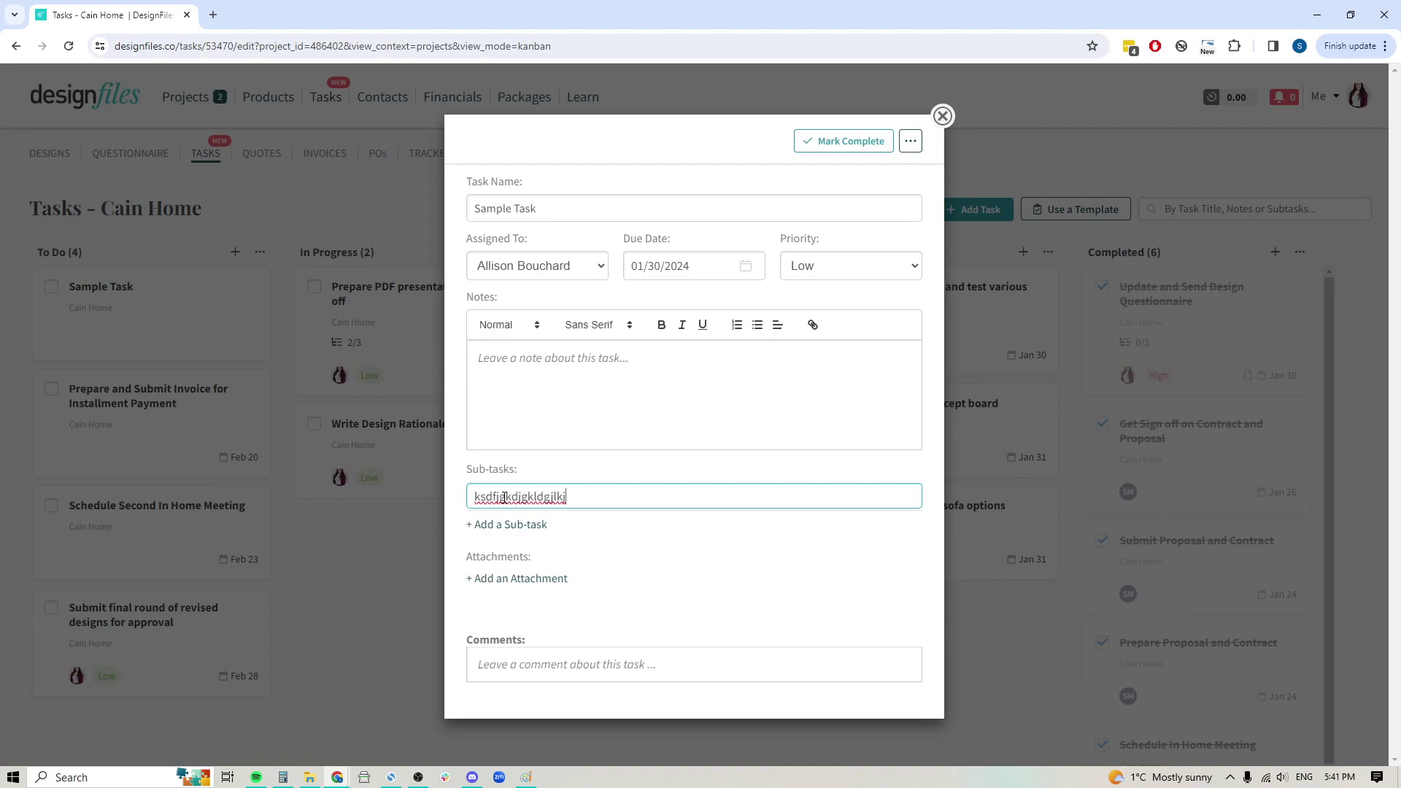
key("Return")
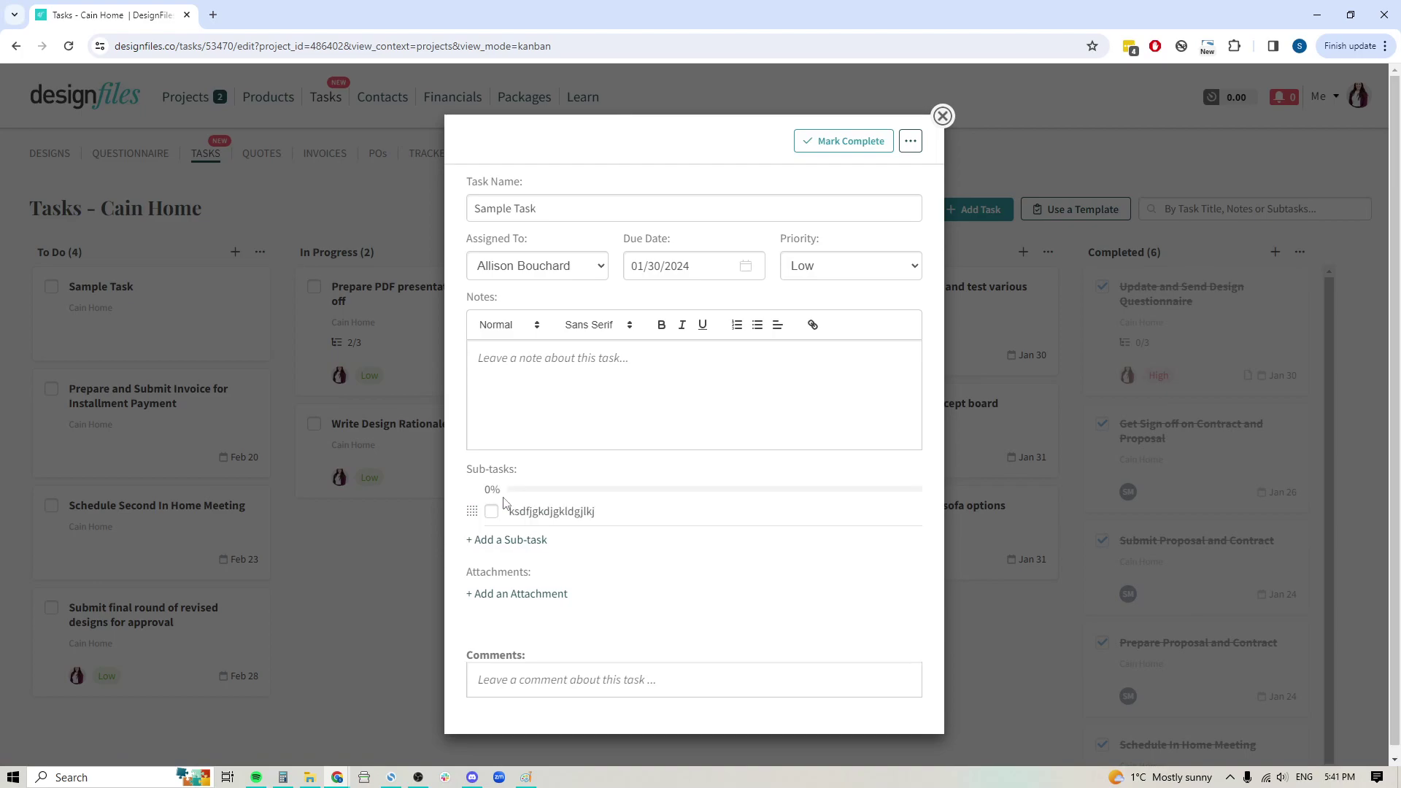
left_click(502, 540)
type("sdkfjs;dlkfl;sk;sdf")
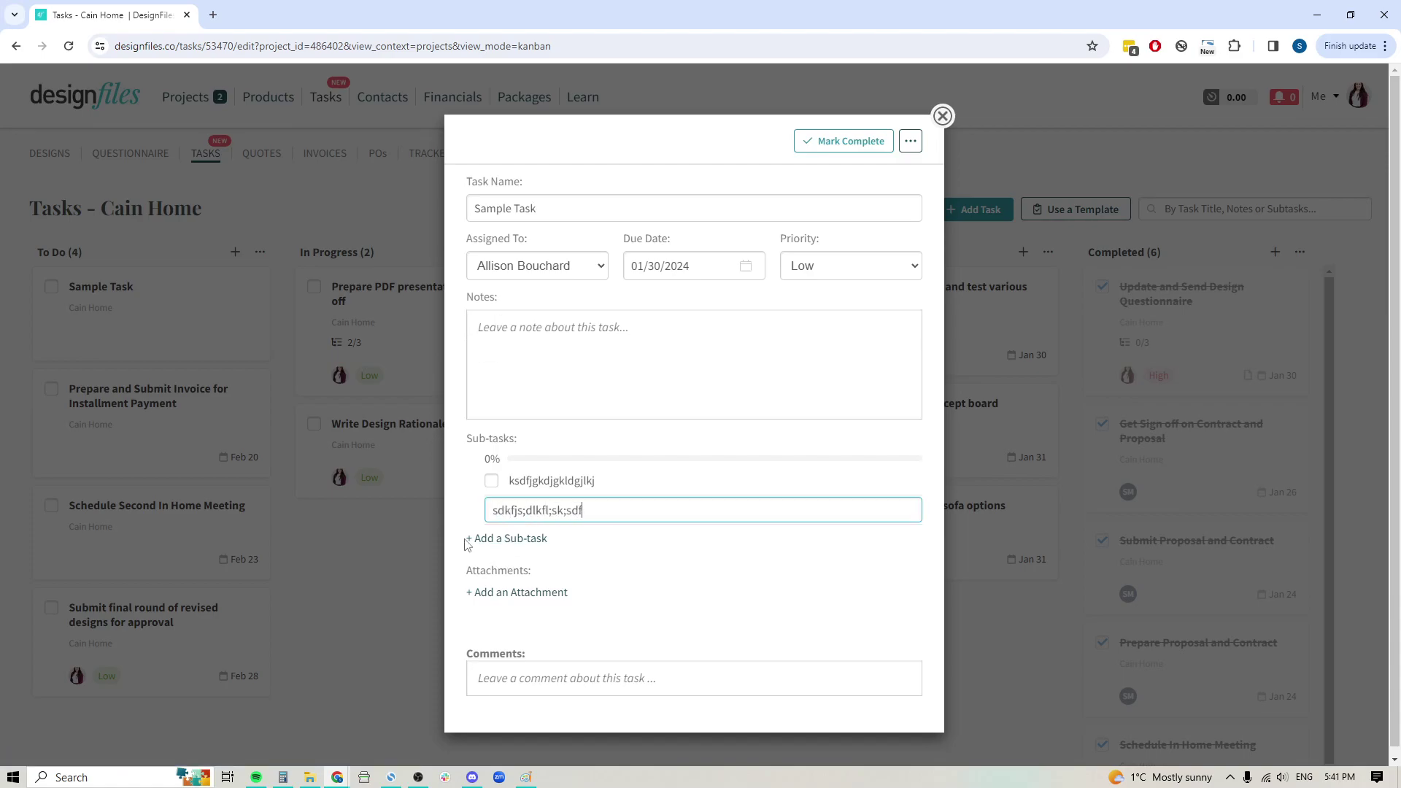
key("Return")
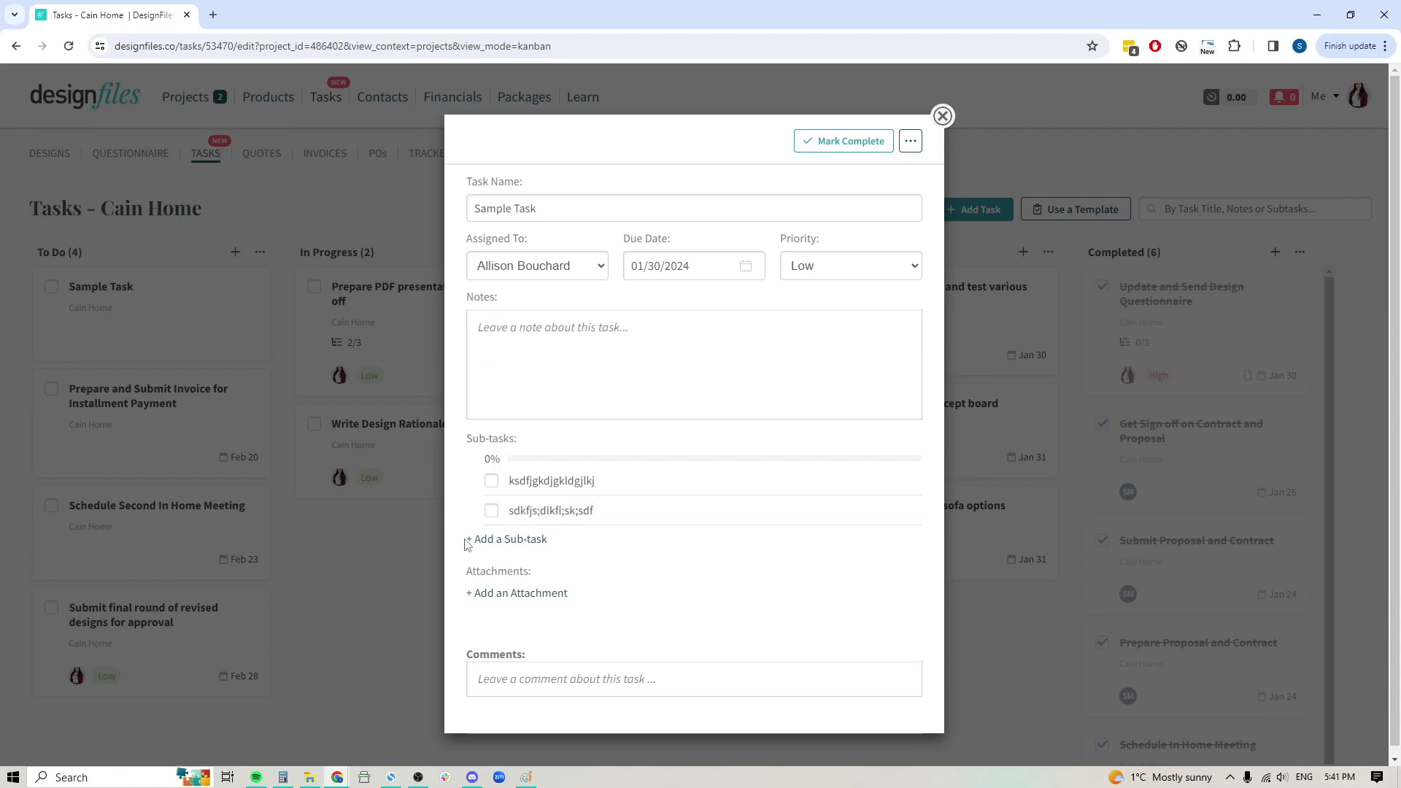
left_click(516, 541)
type("sl;dkfls;fkgldgkd;g")
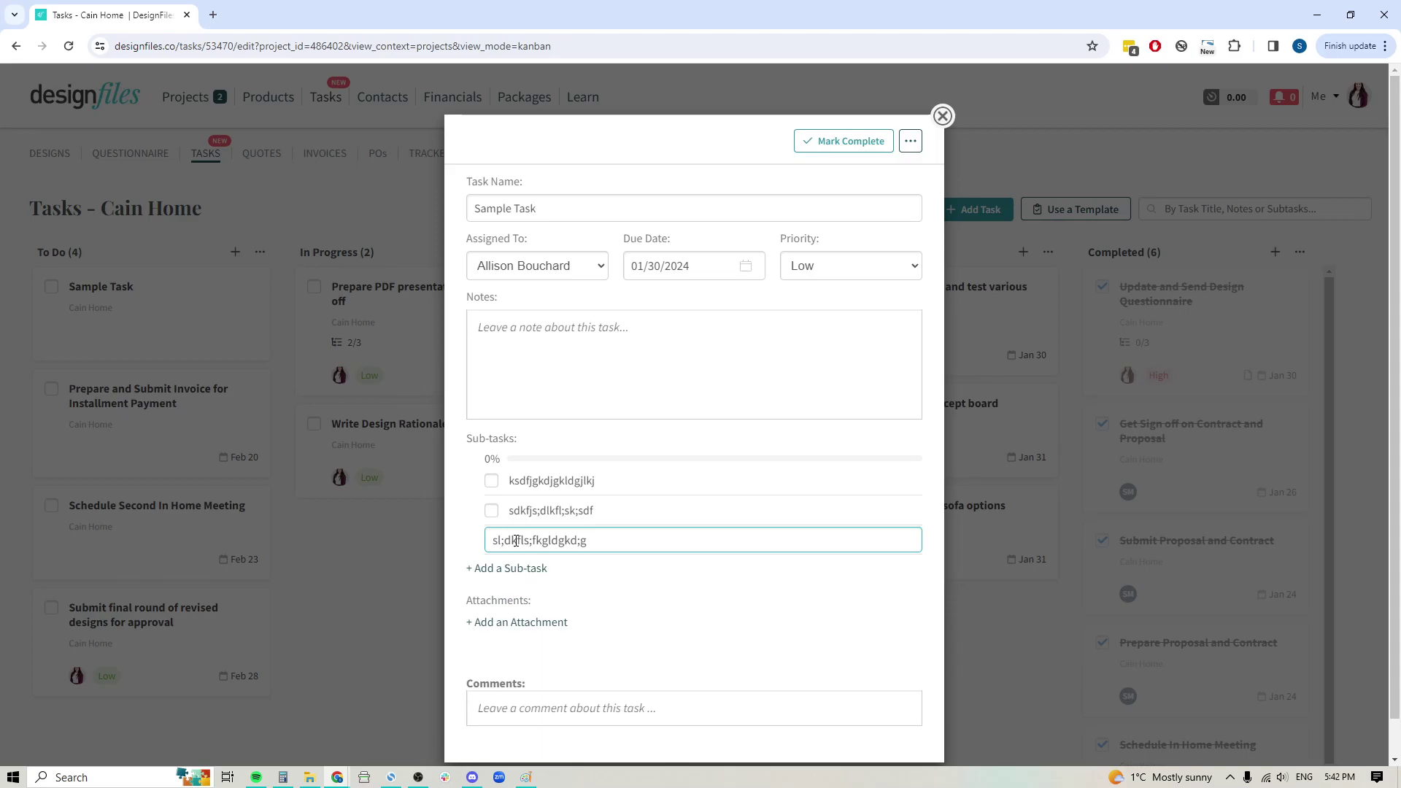
key("Return")
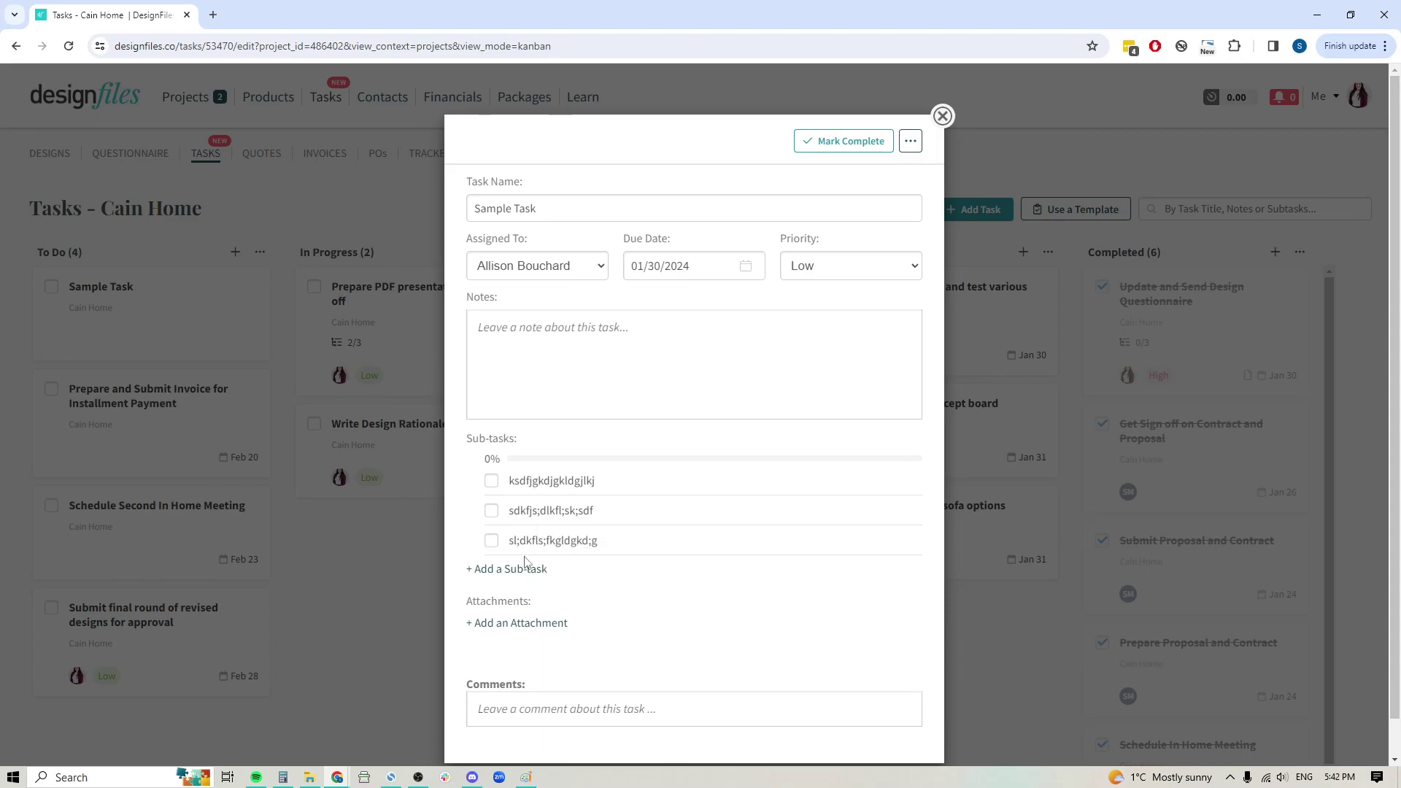
left_click(491, 481)
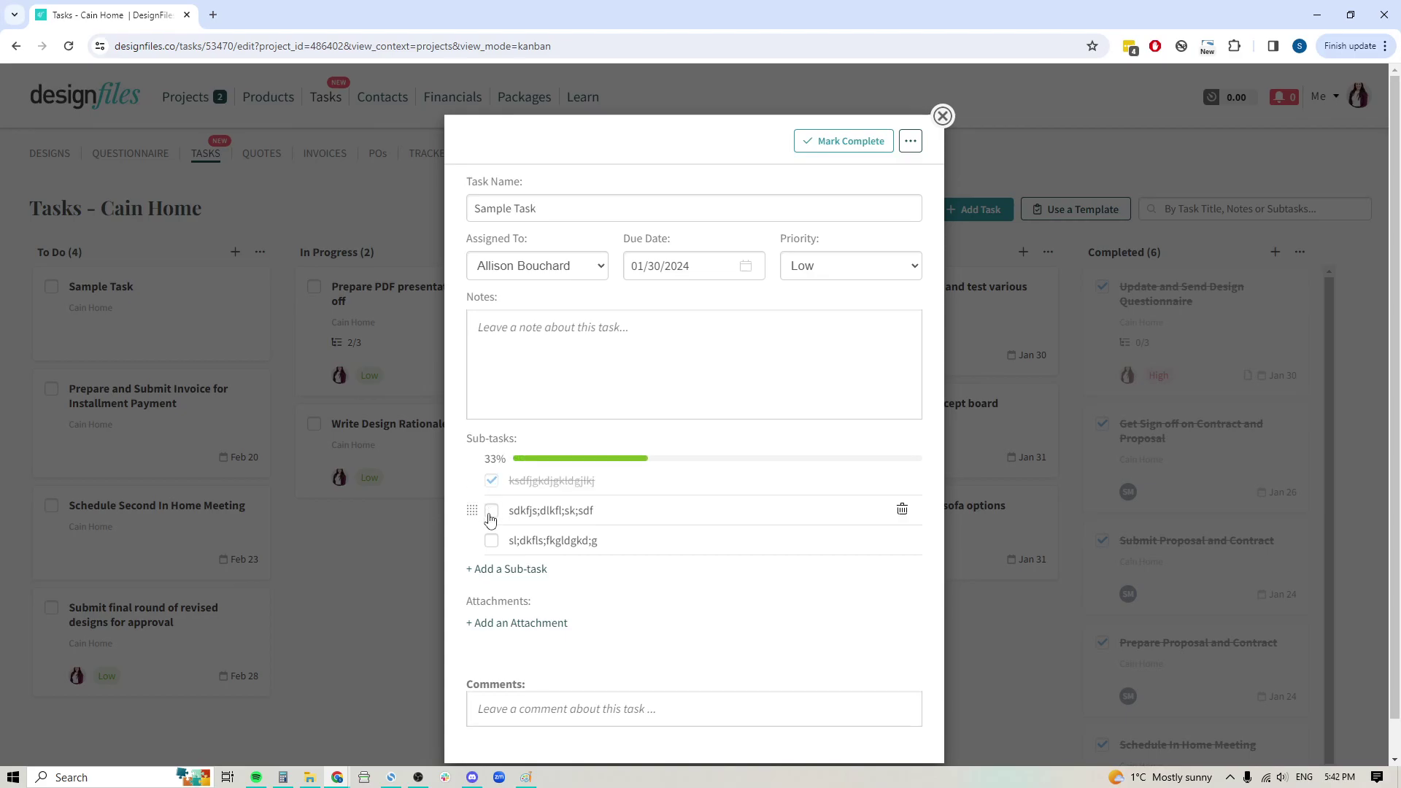
left_click(490, 511)
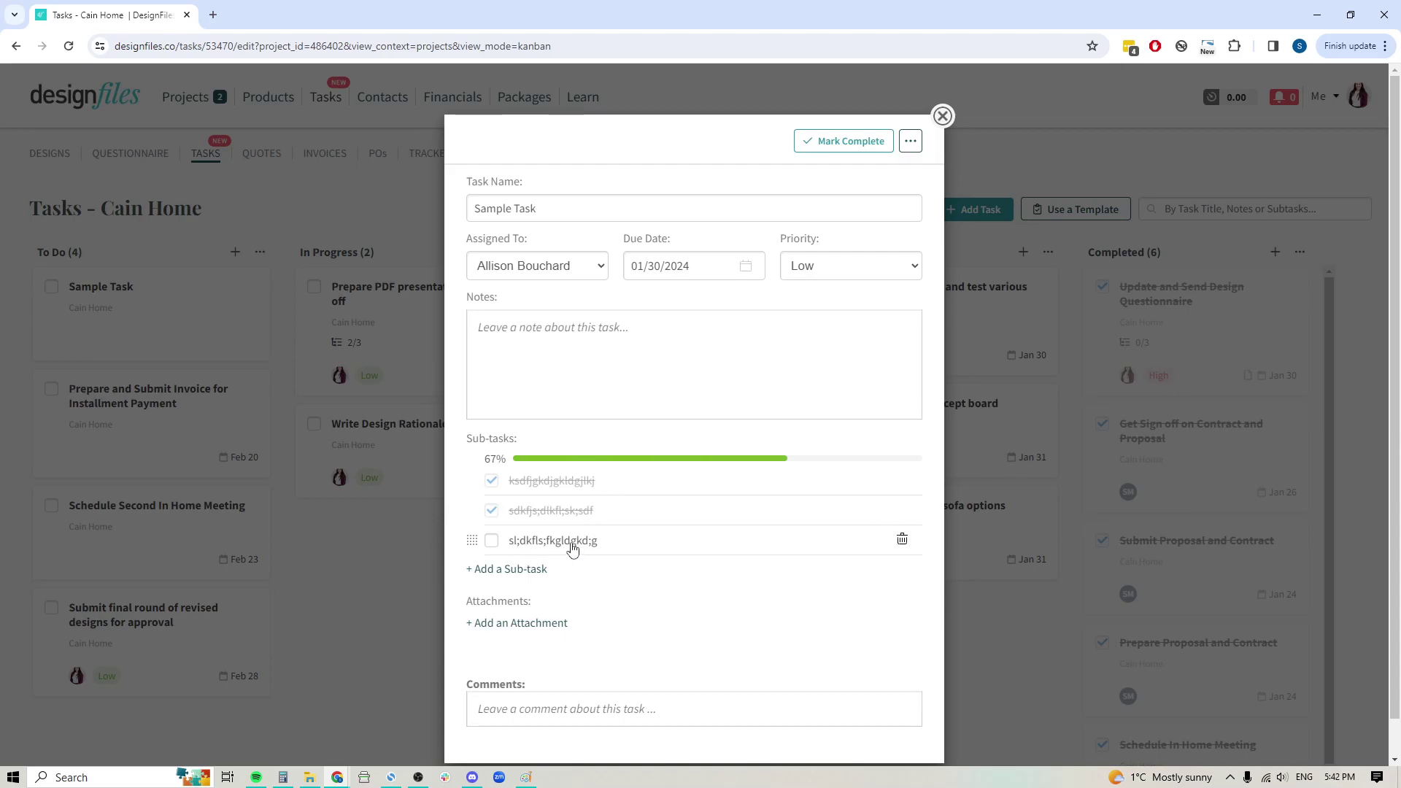
scroll(707, 566, "down", 1)
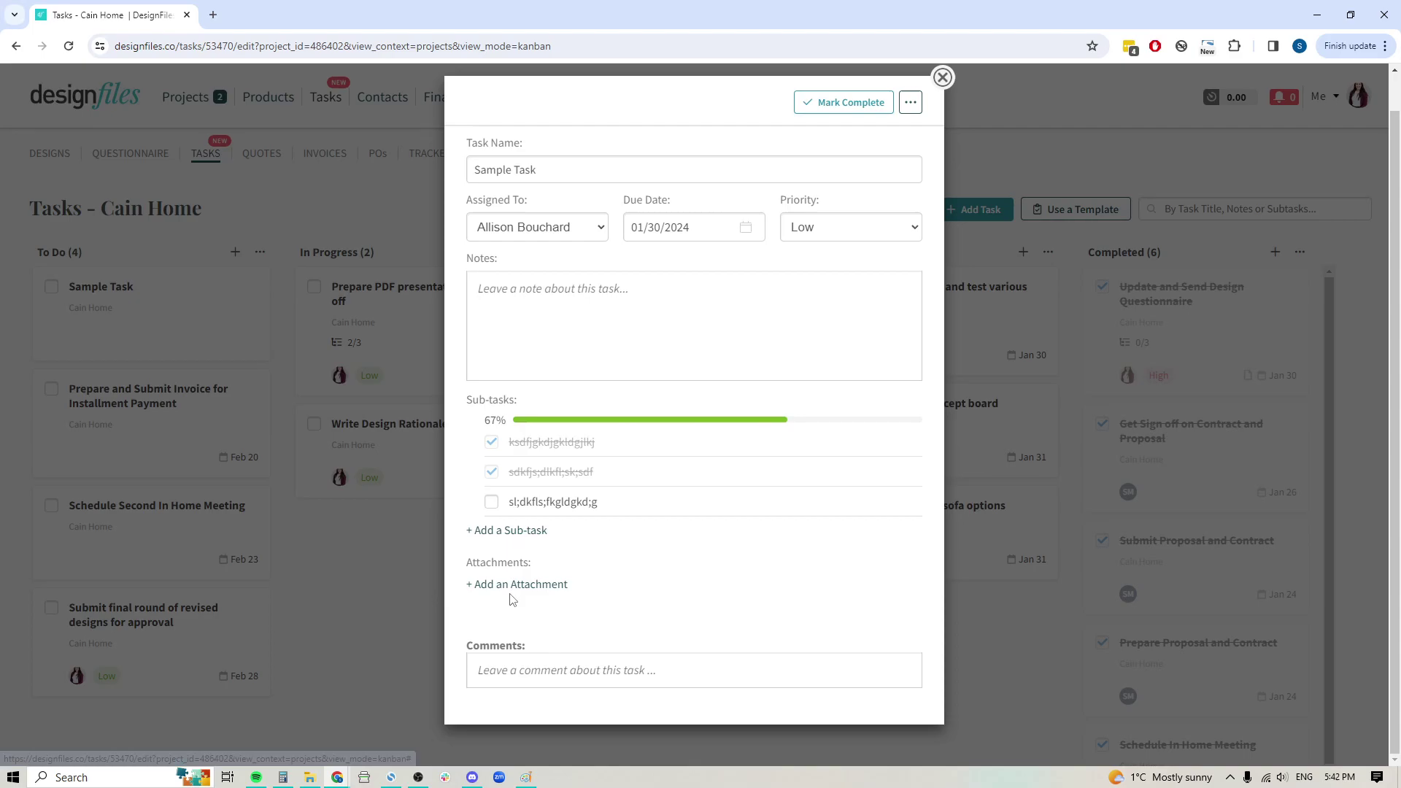
left_click(496, 675)
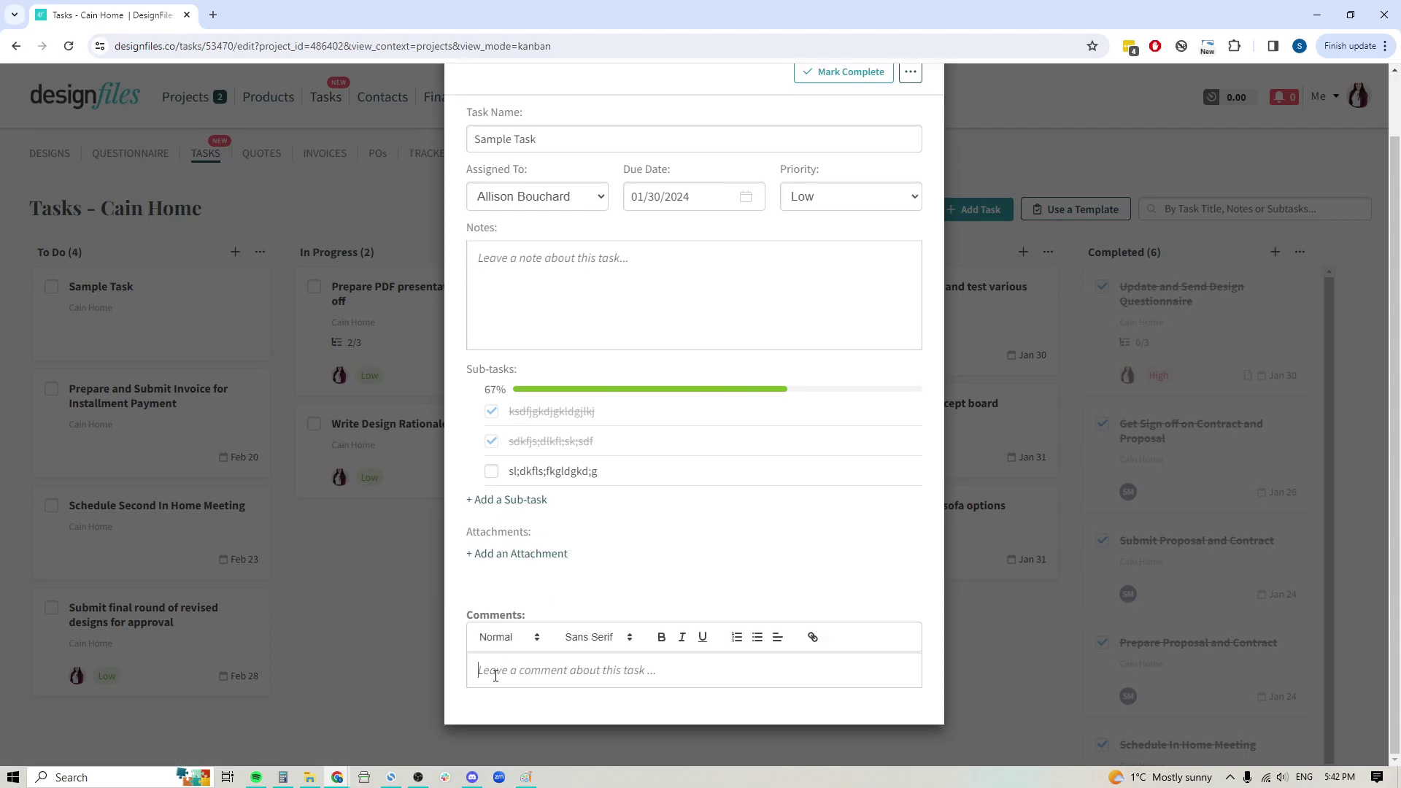
type("@")
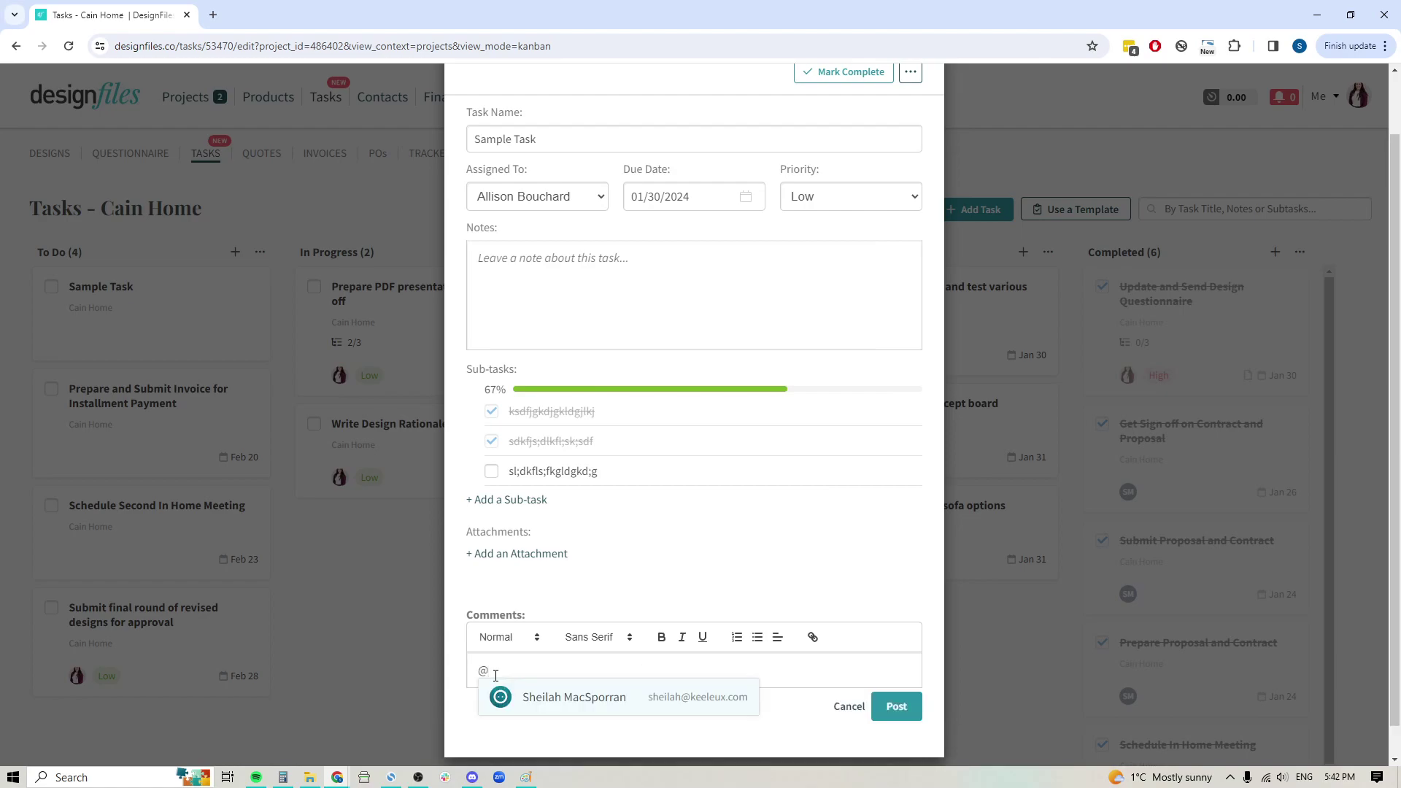
left_click(563, 697)
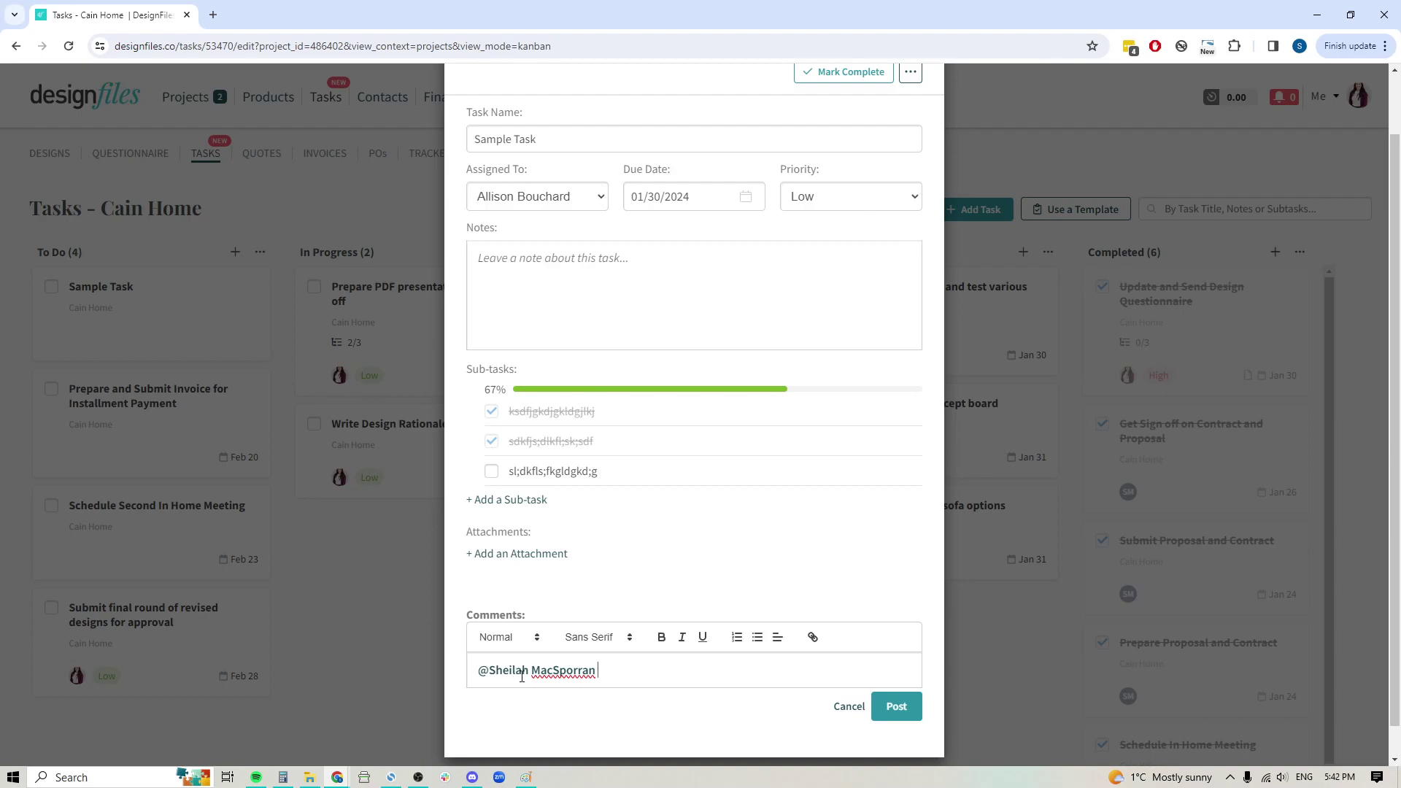
type("kgldkgdgk;")
left_click(848, 708)
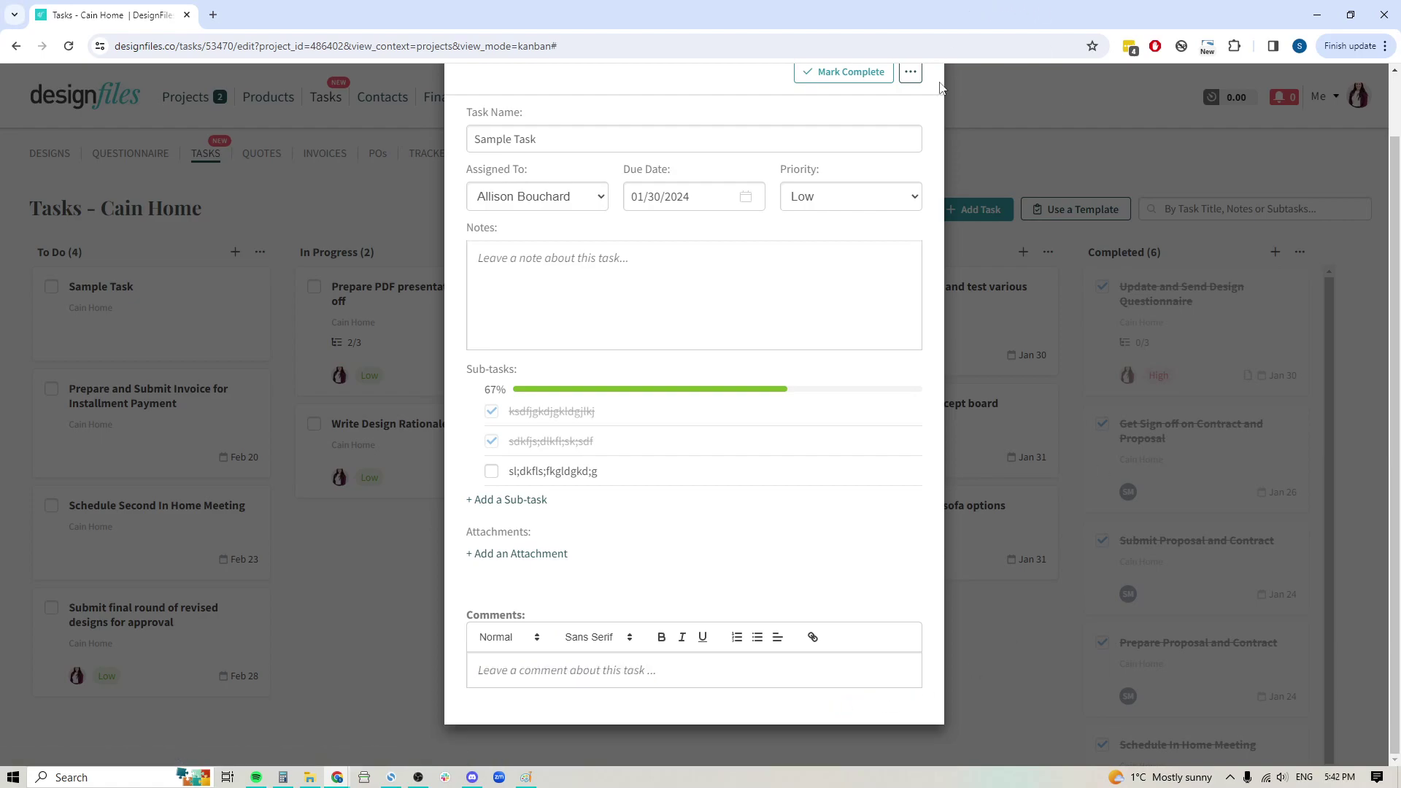
scroll(896, 241, "up", 1)
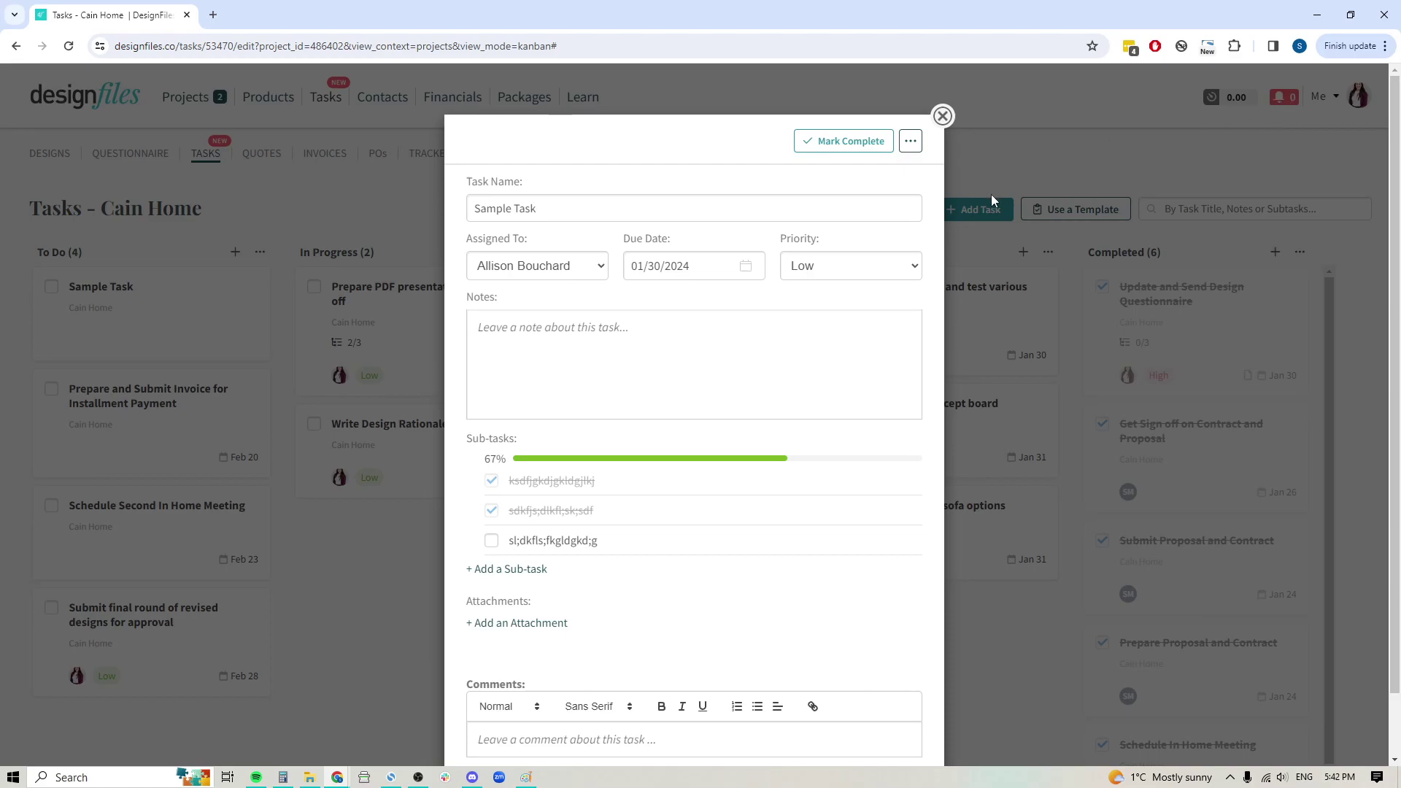
scroll(652, 488, "down", 1)
scroll(652, 484, "up", 1)
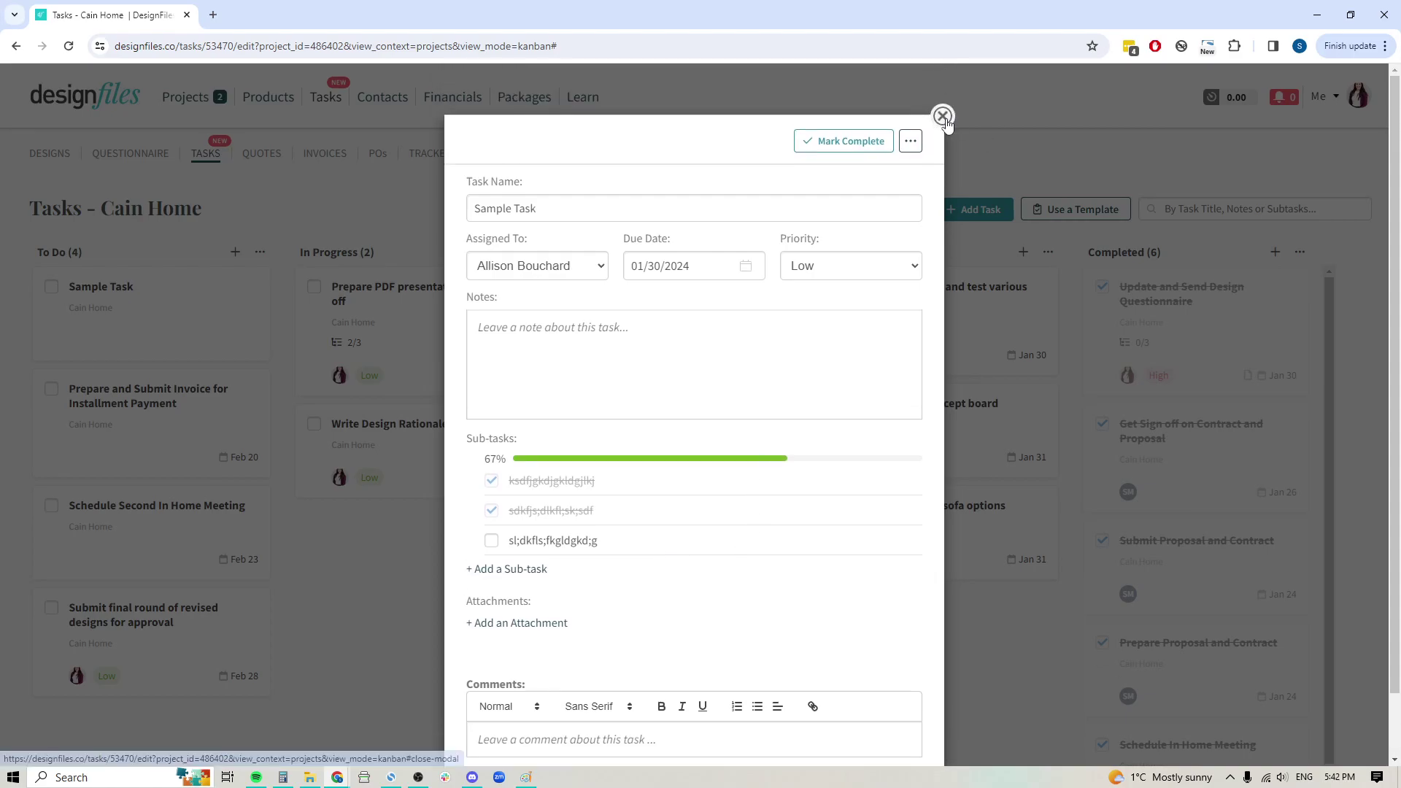
Close the task details and move Sample Task to Completed, raising that column to 7
left_click(943, 117)
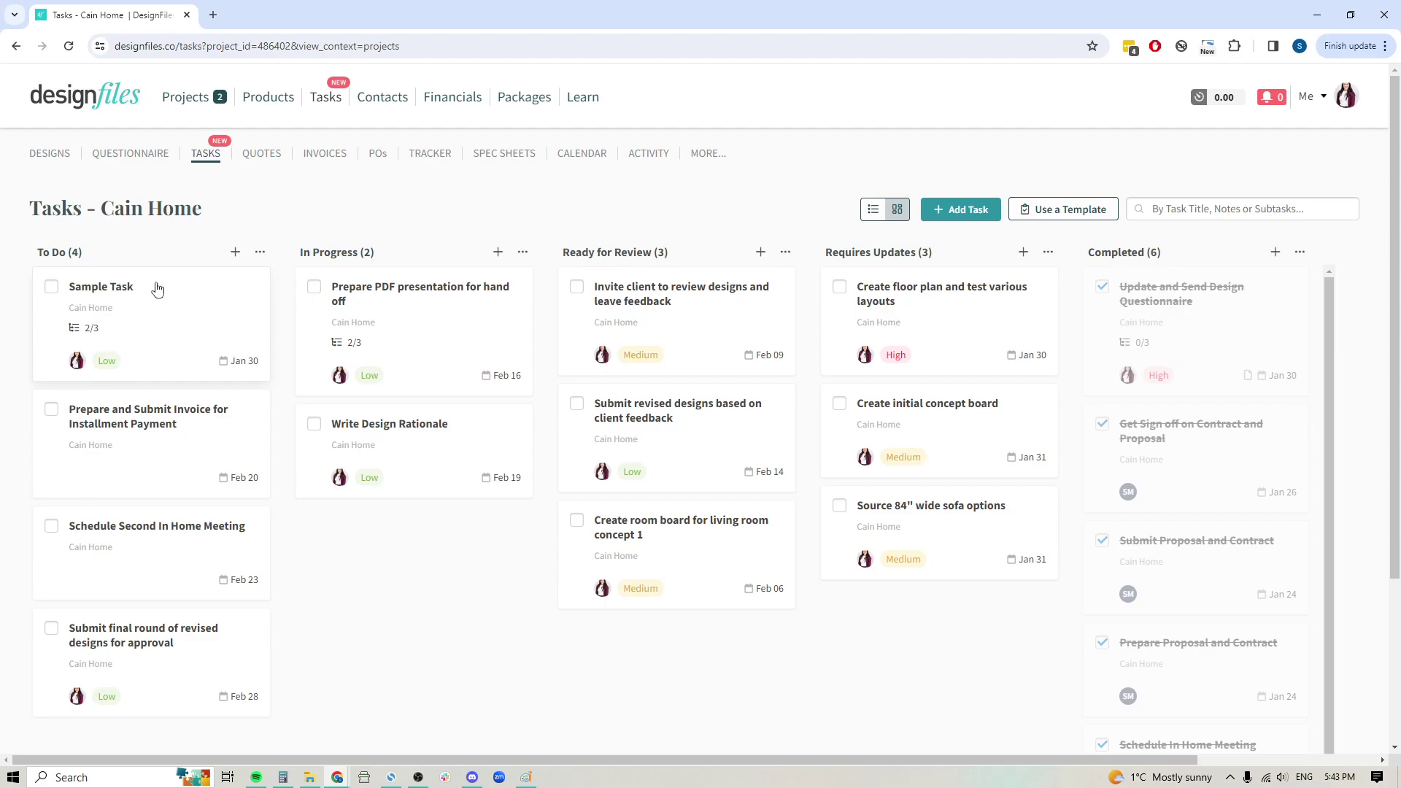
left_click_drag(153, 287, 1105, 290)
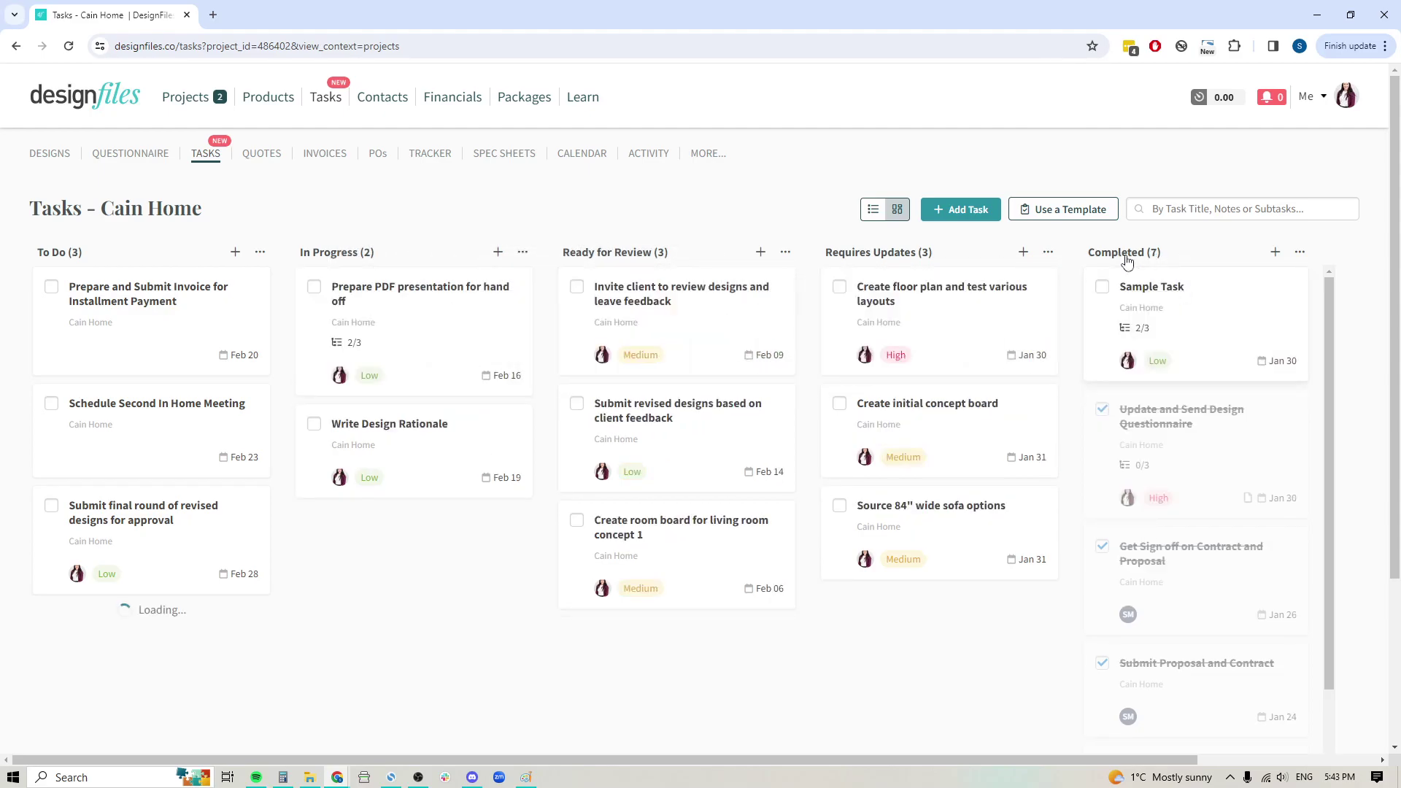
left_click(1102, 289)
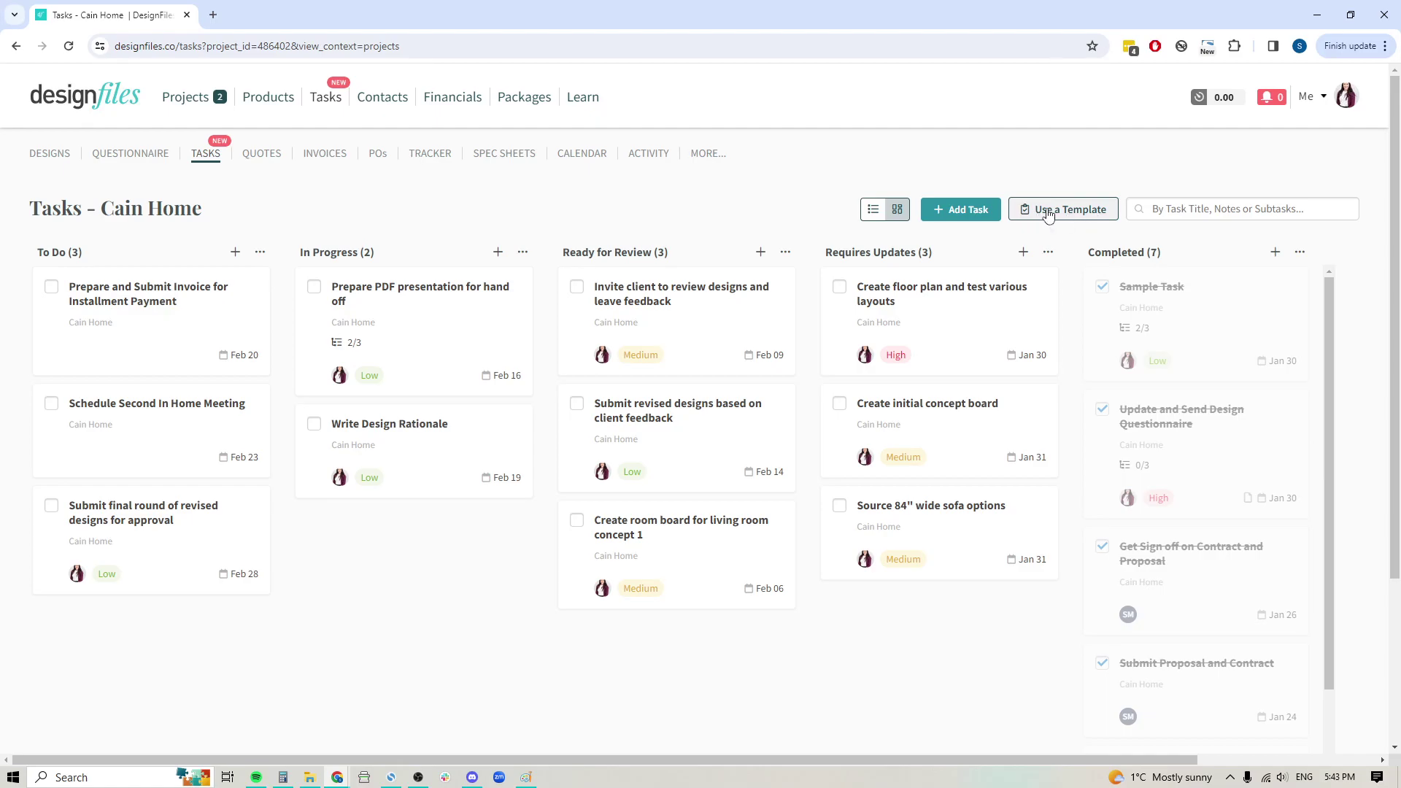
Go to Manage Templates and open the Onboarding Task List template for editing
left_click(1080, 217)
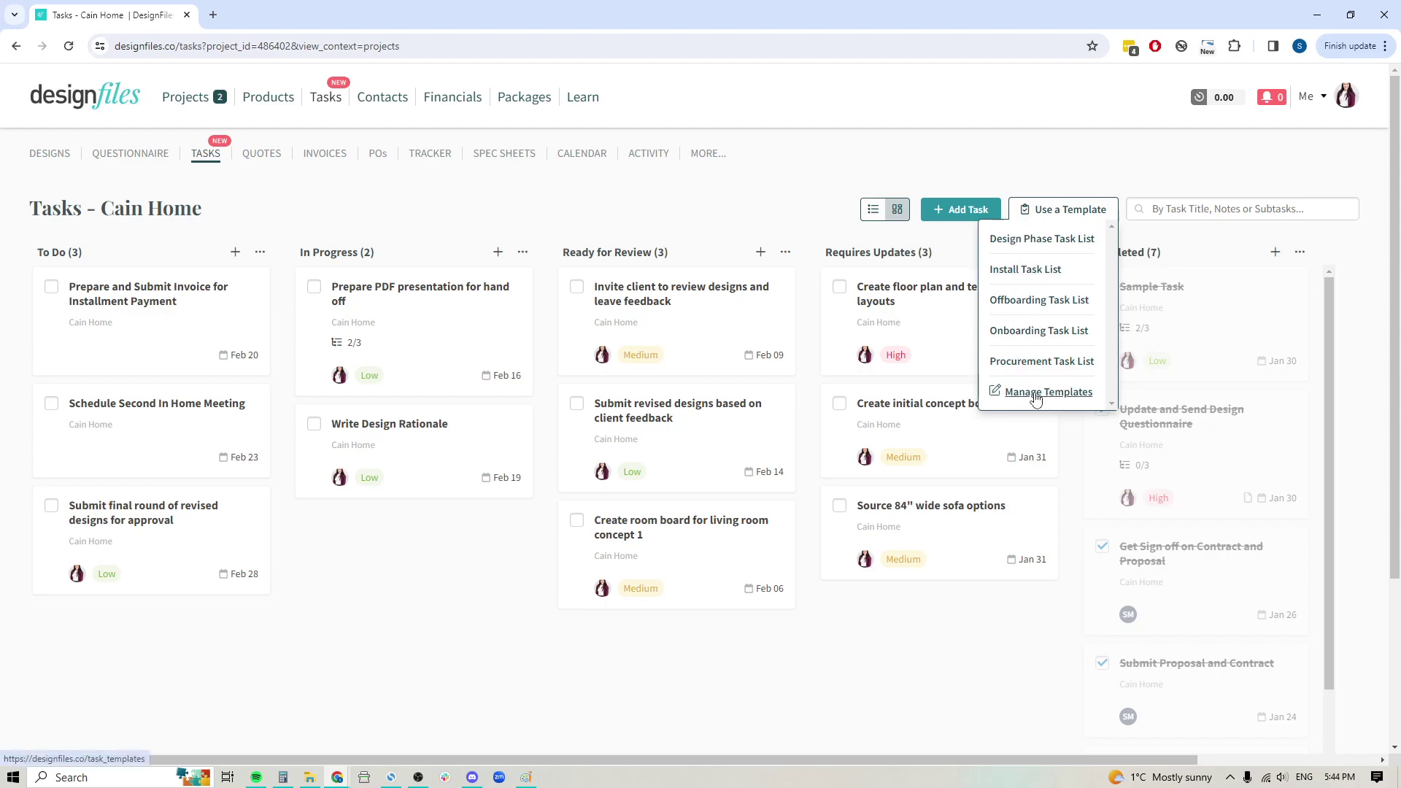
left_click(1037, 398)
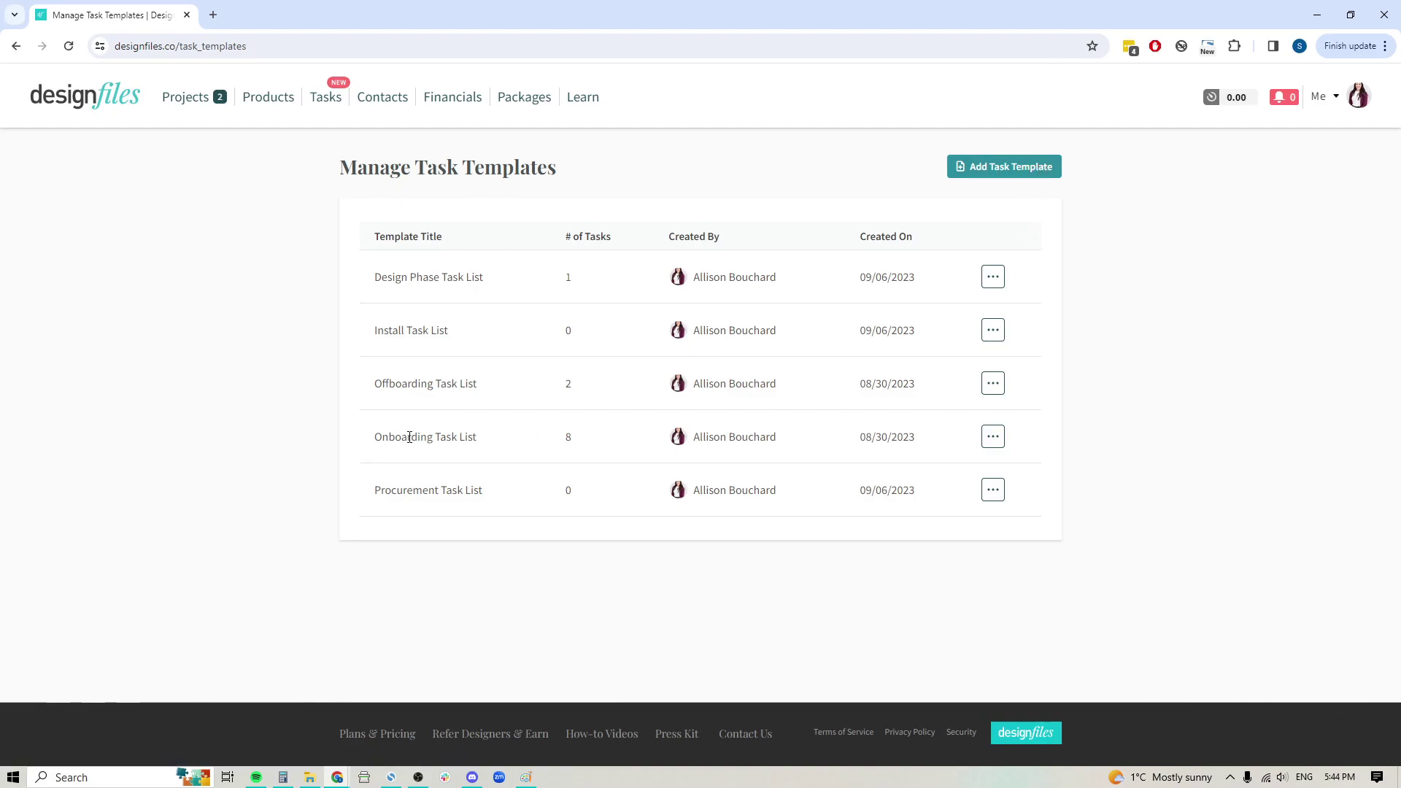
left_click_drag(388, 436, 491, 442)
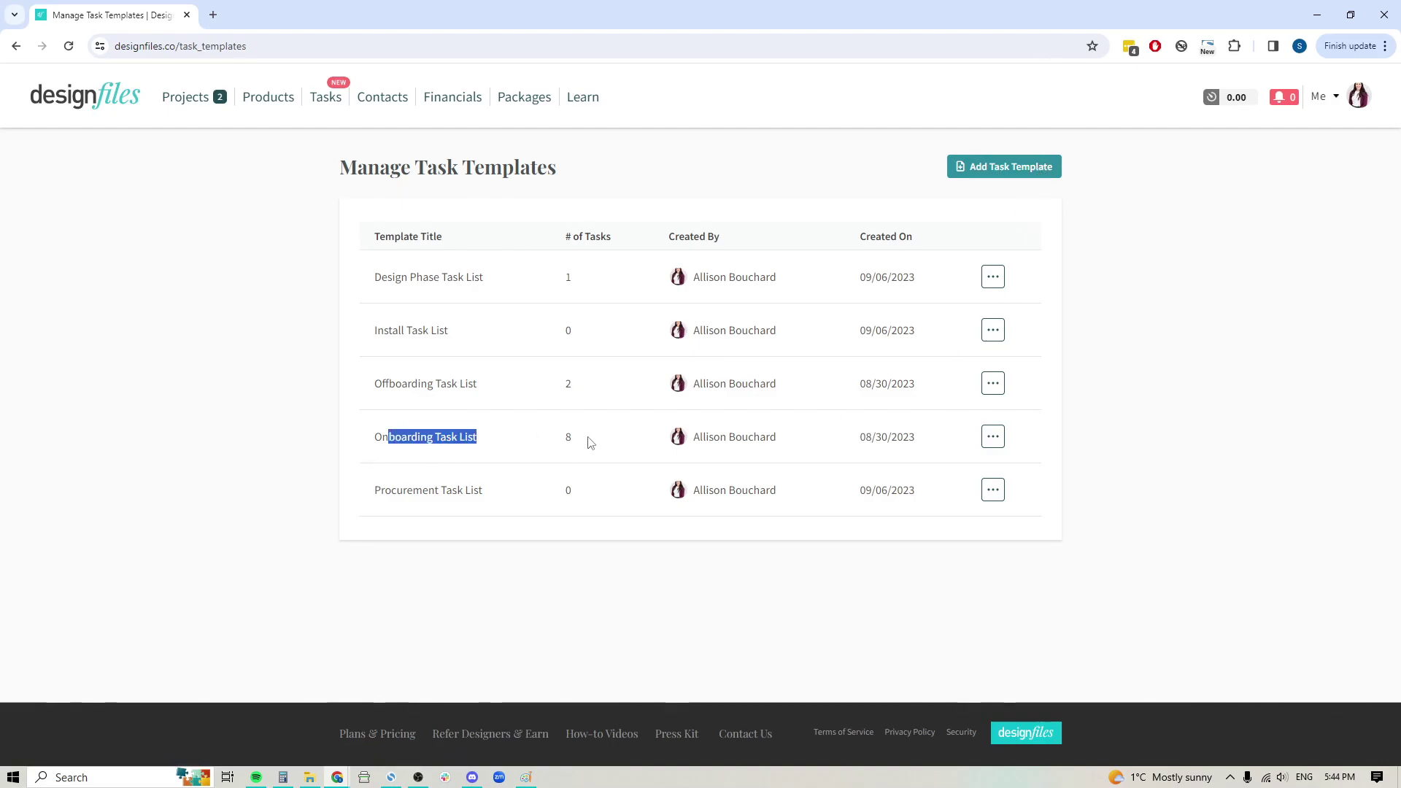
left_click_drag(574, 438, 554, 441)
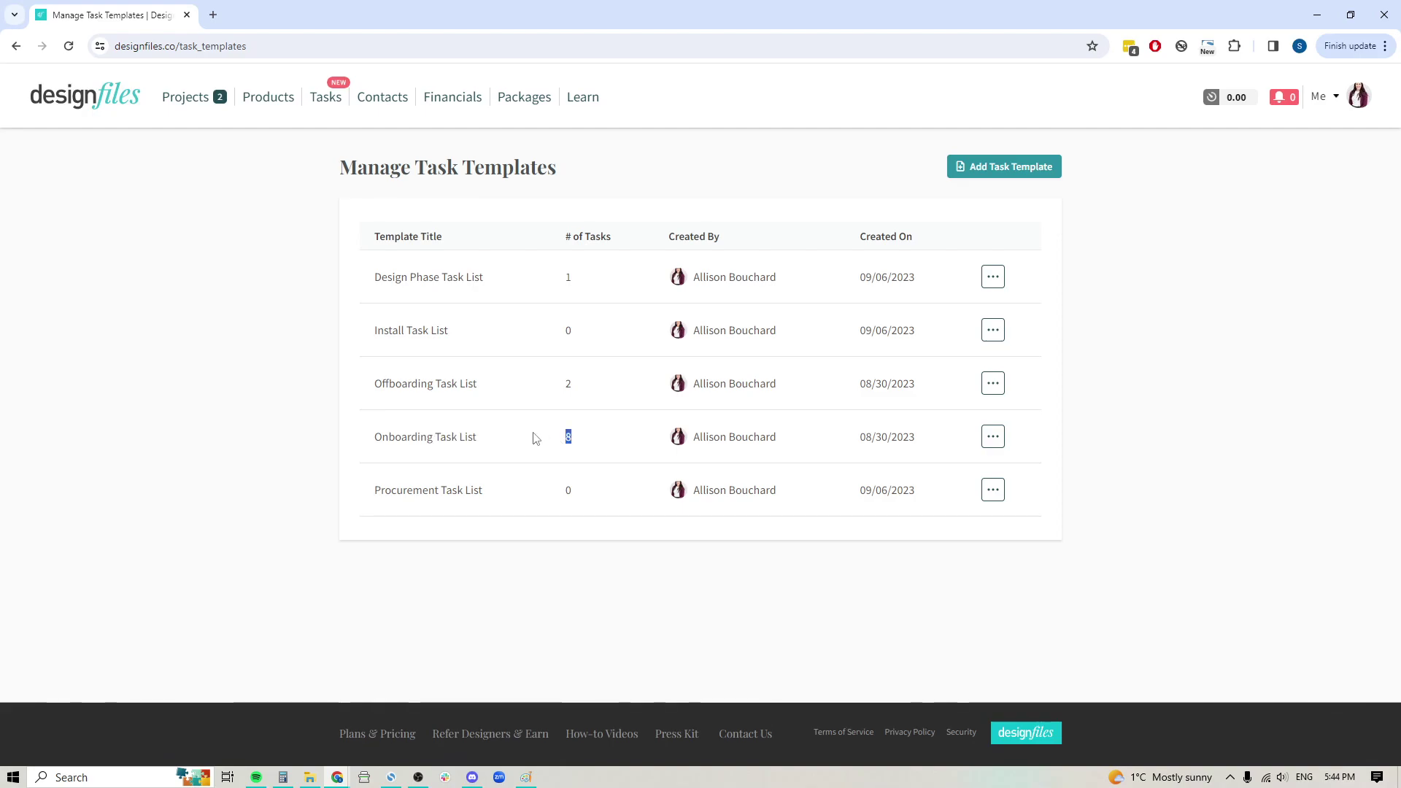
left_click(1000, 436)
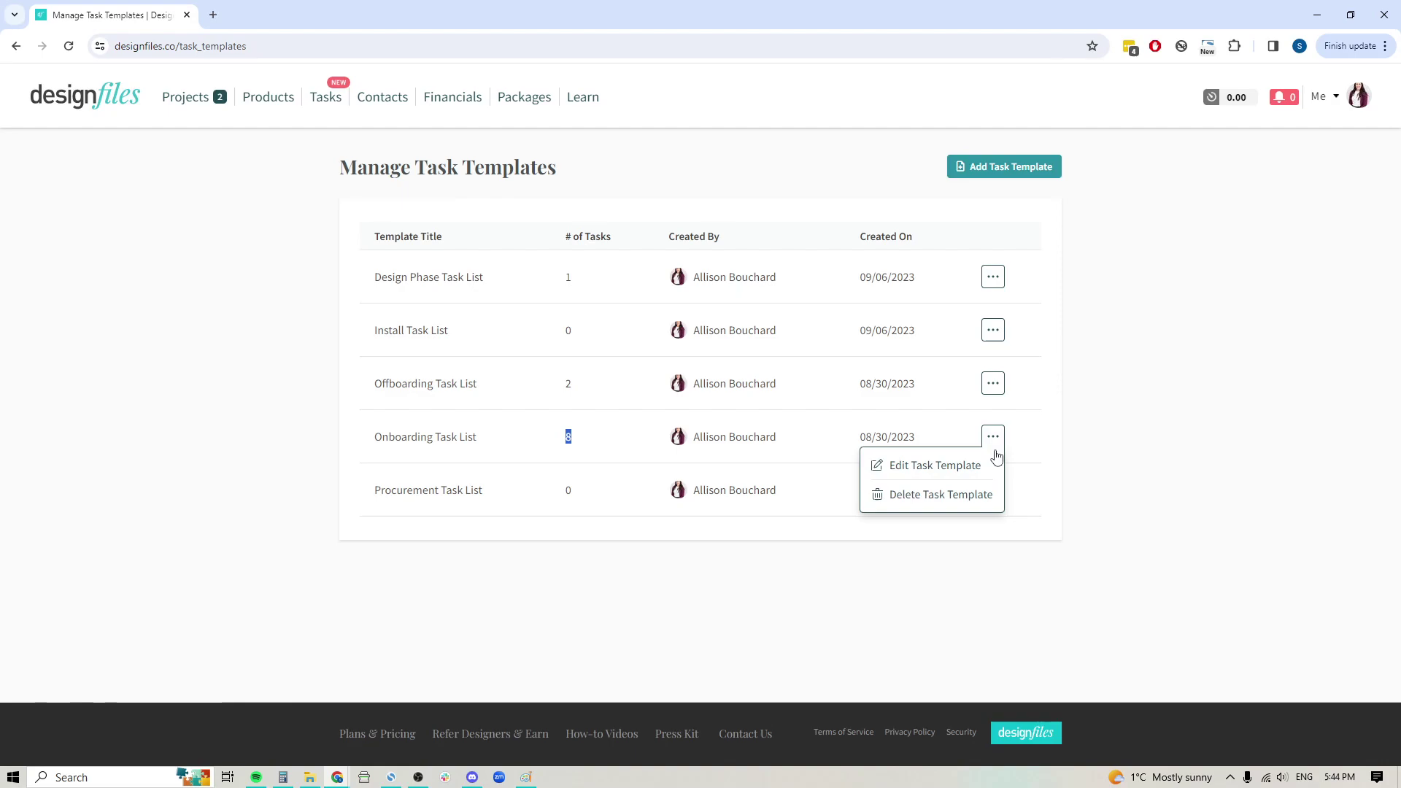
left_click(952, 470)
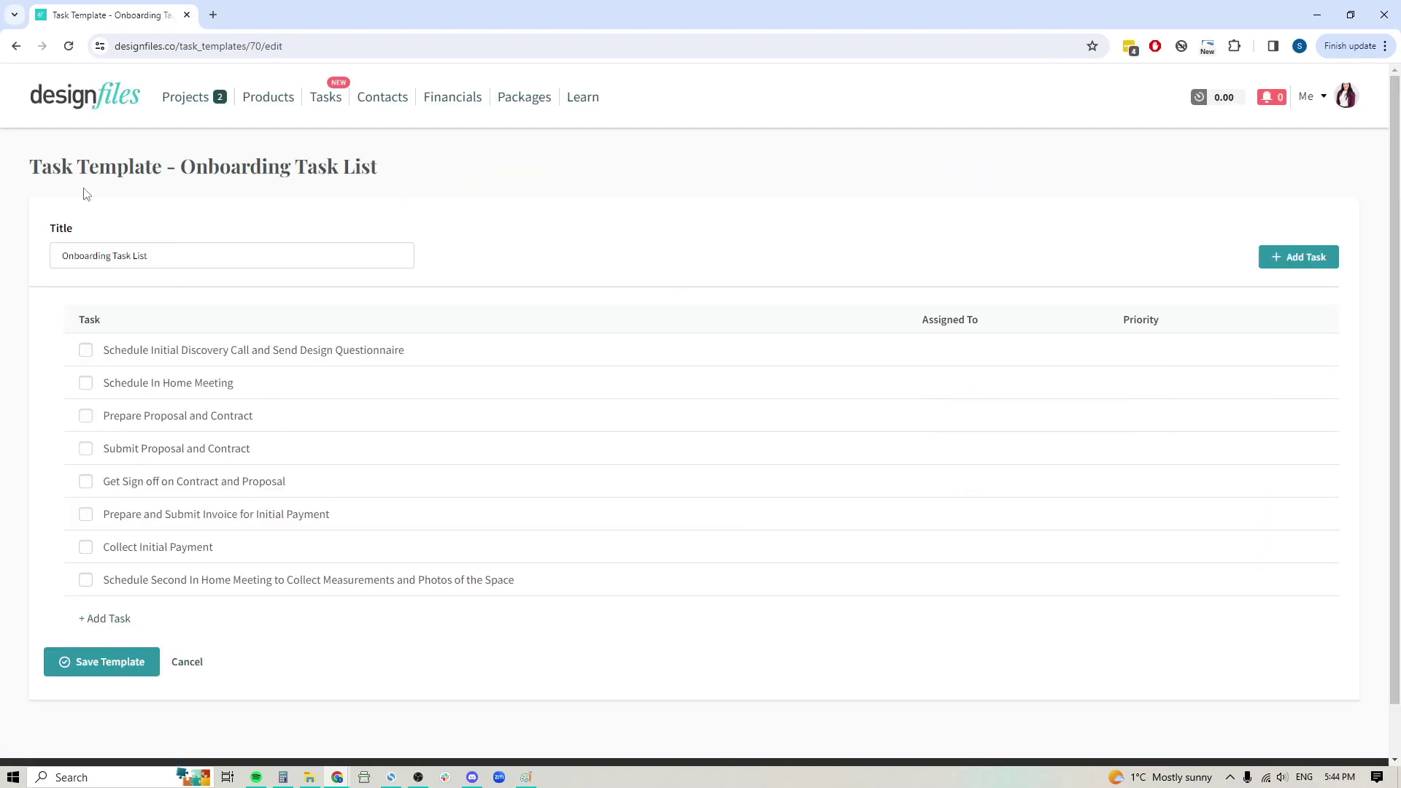
left_click_drag(181, 166, 345, 175)
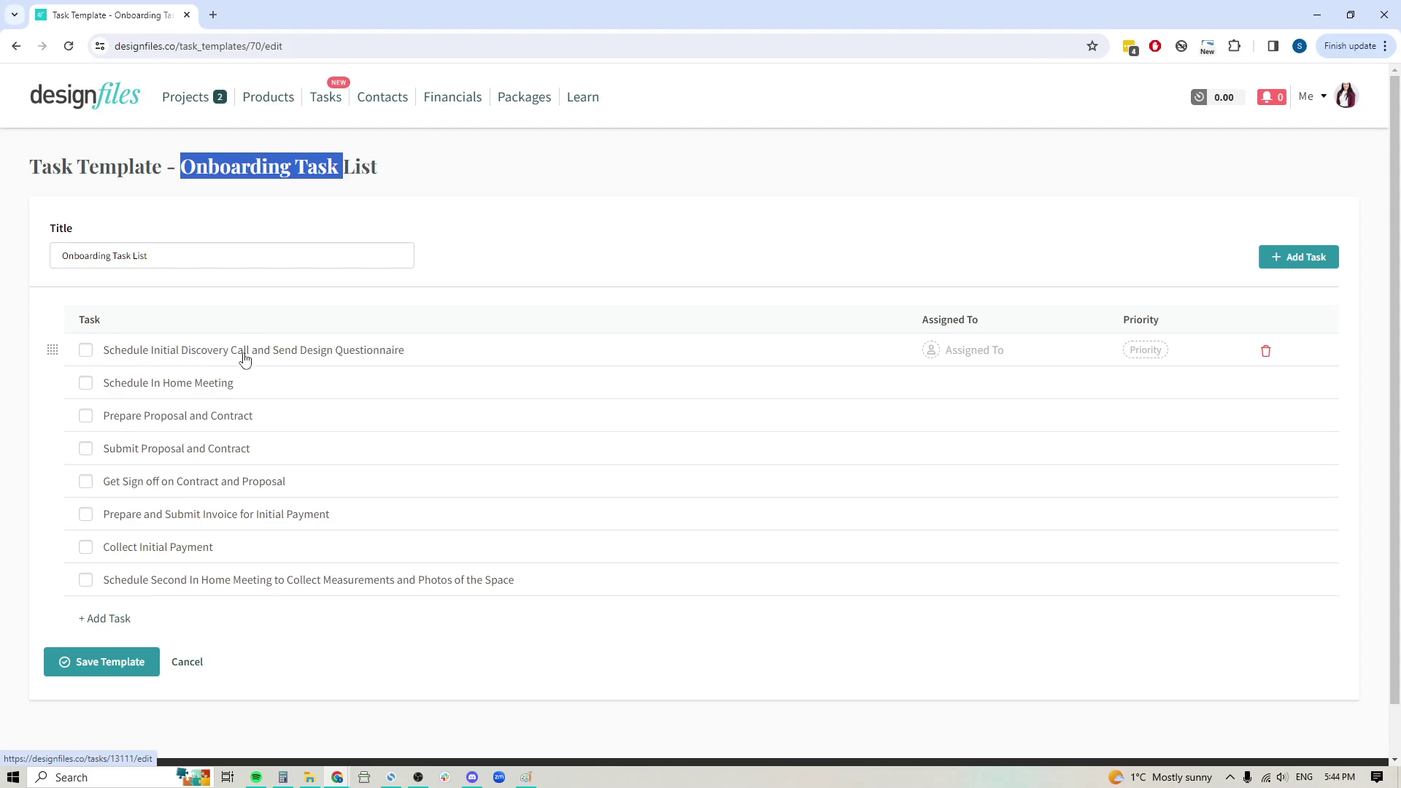
left_click(194, 353)
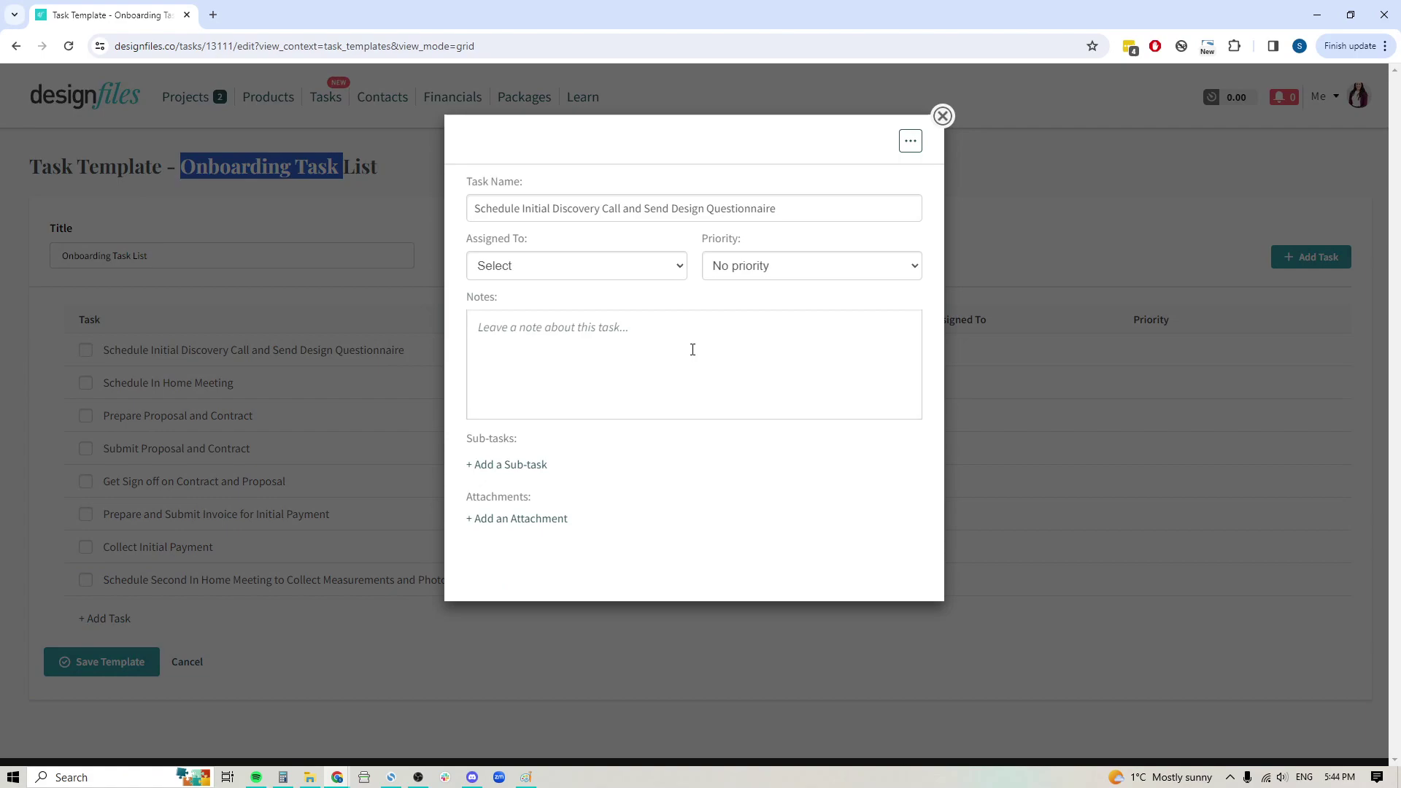
left_click(942, 116)
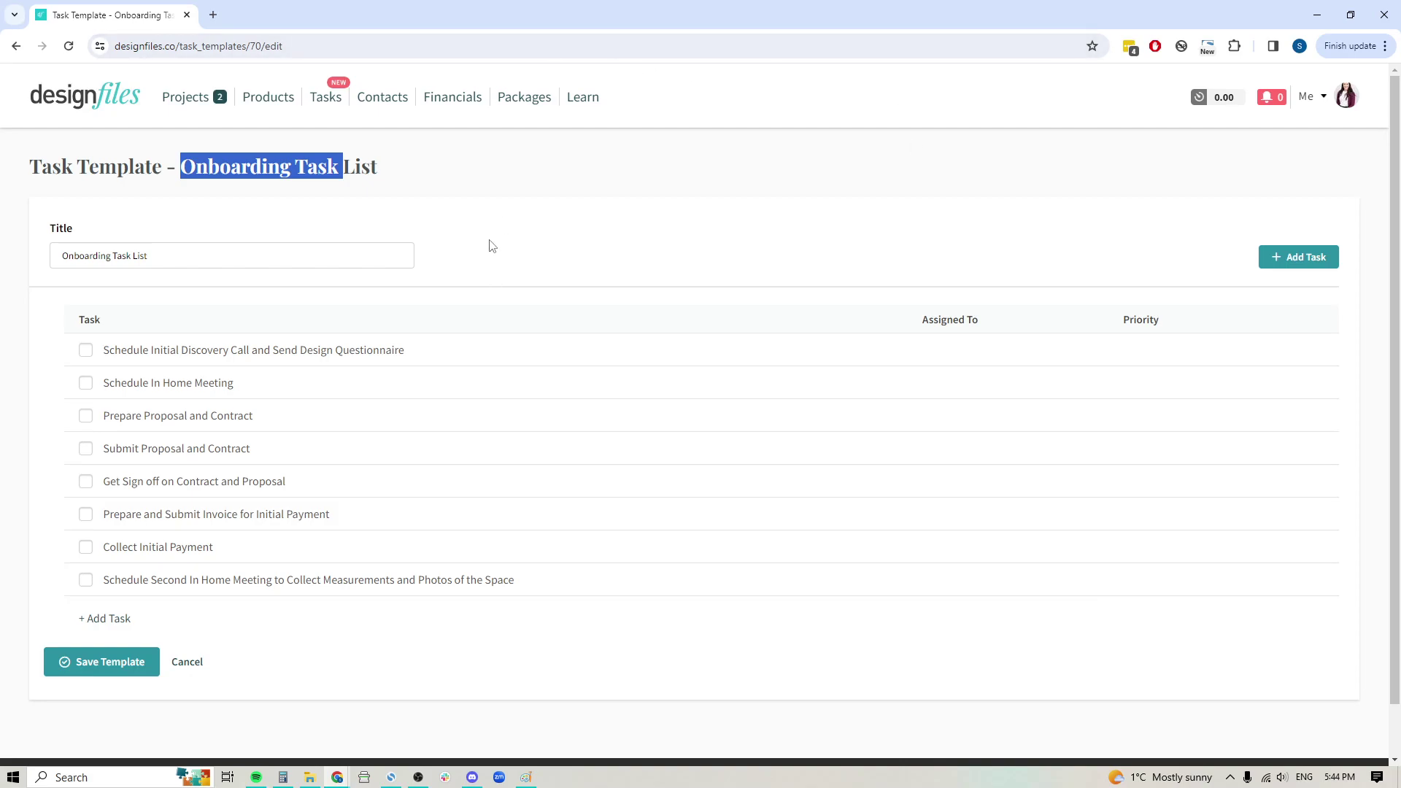
Create a new project named 'Sample Project' from the projects list
left_click(195, 103)
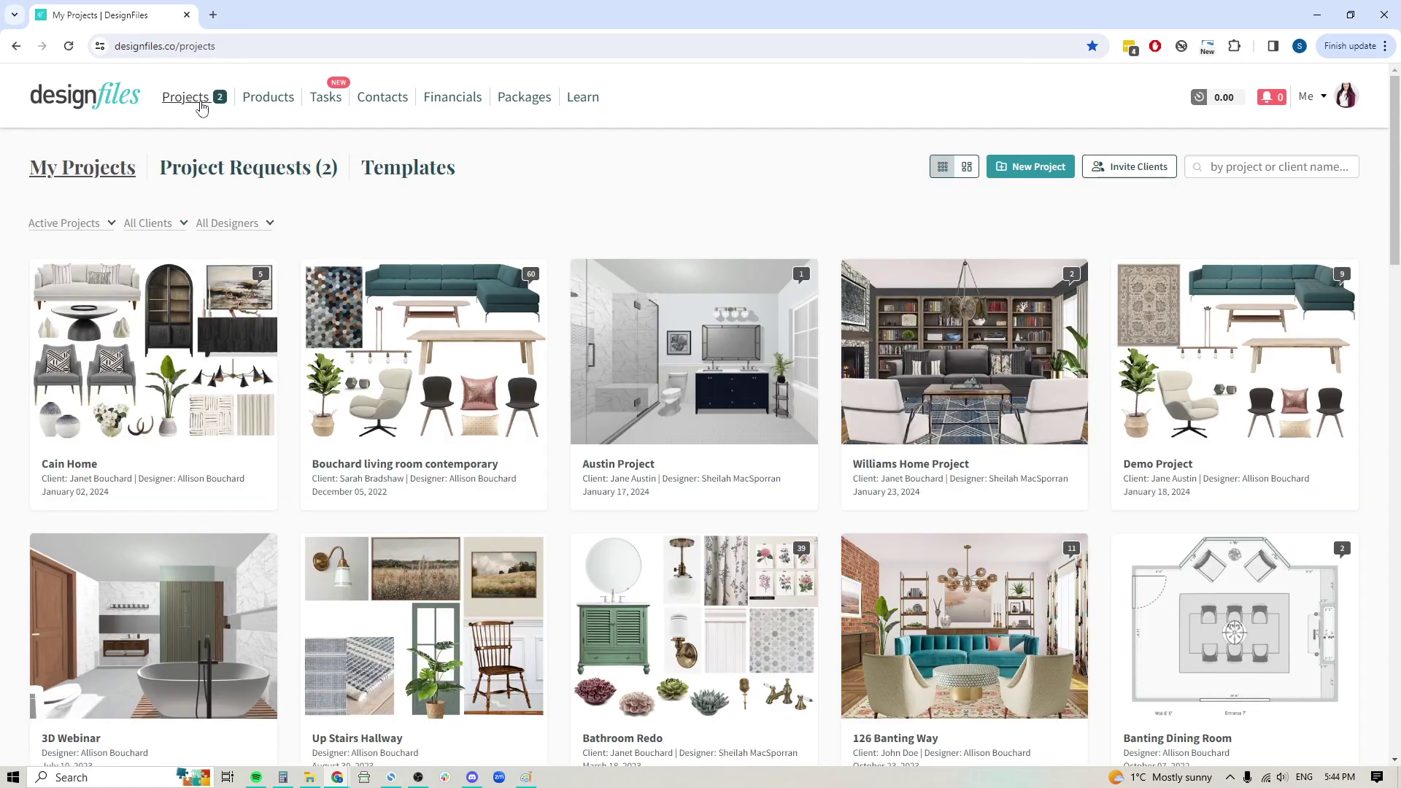
left_click(1031, 168)
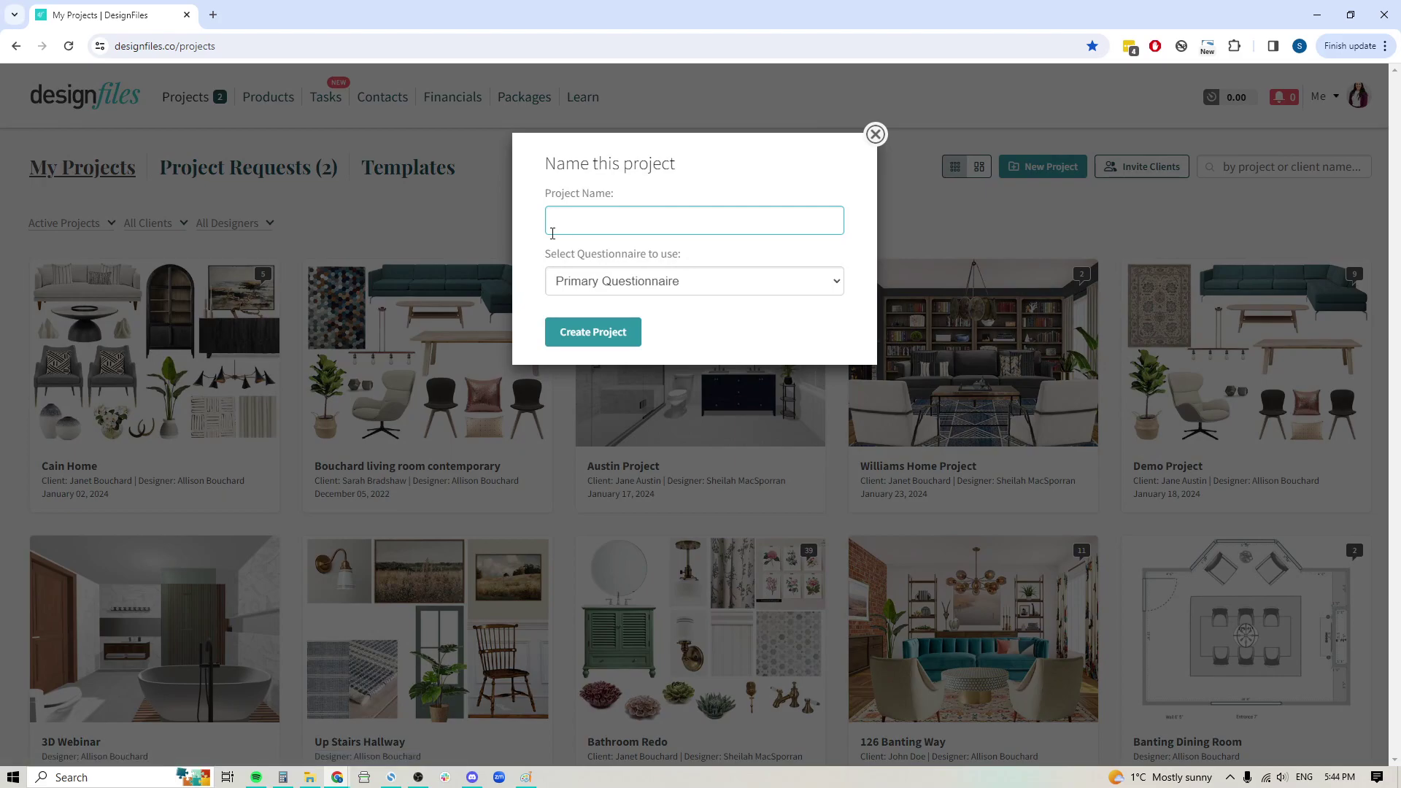
type("Sampole")
key("BackSpace")
key("BackSpace")
key("BackSpace")
key("BackSpace")
type("le Project")
left_click(613, 333)
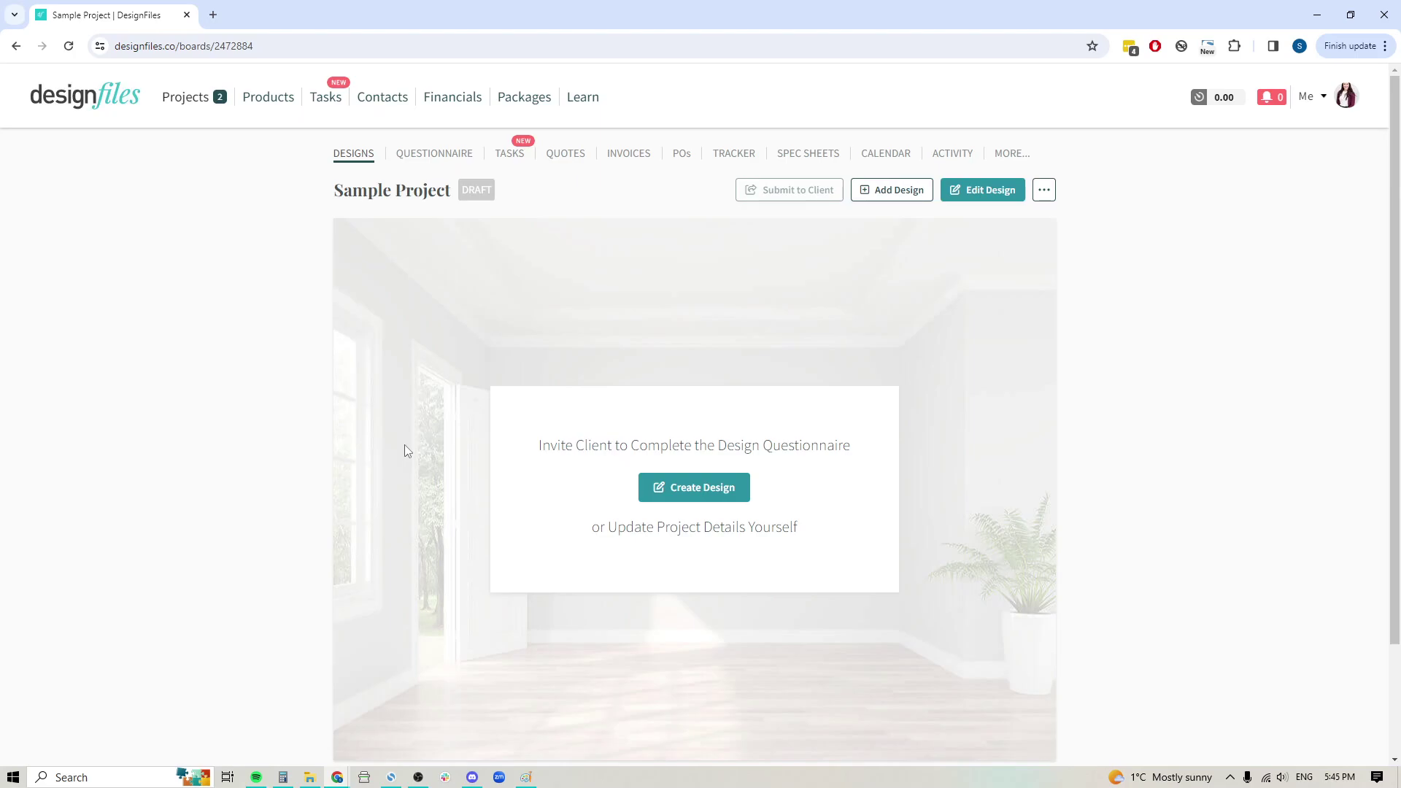
Apply the Onboarding Task List template to Sample Project's tasks and scroll through the eight To Do tasks
left_click(504, 153)
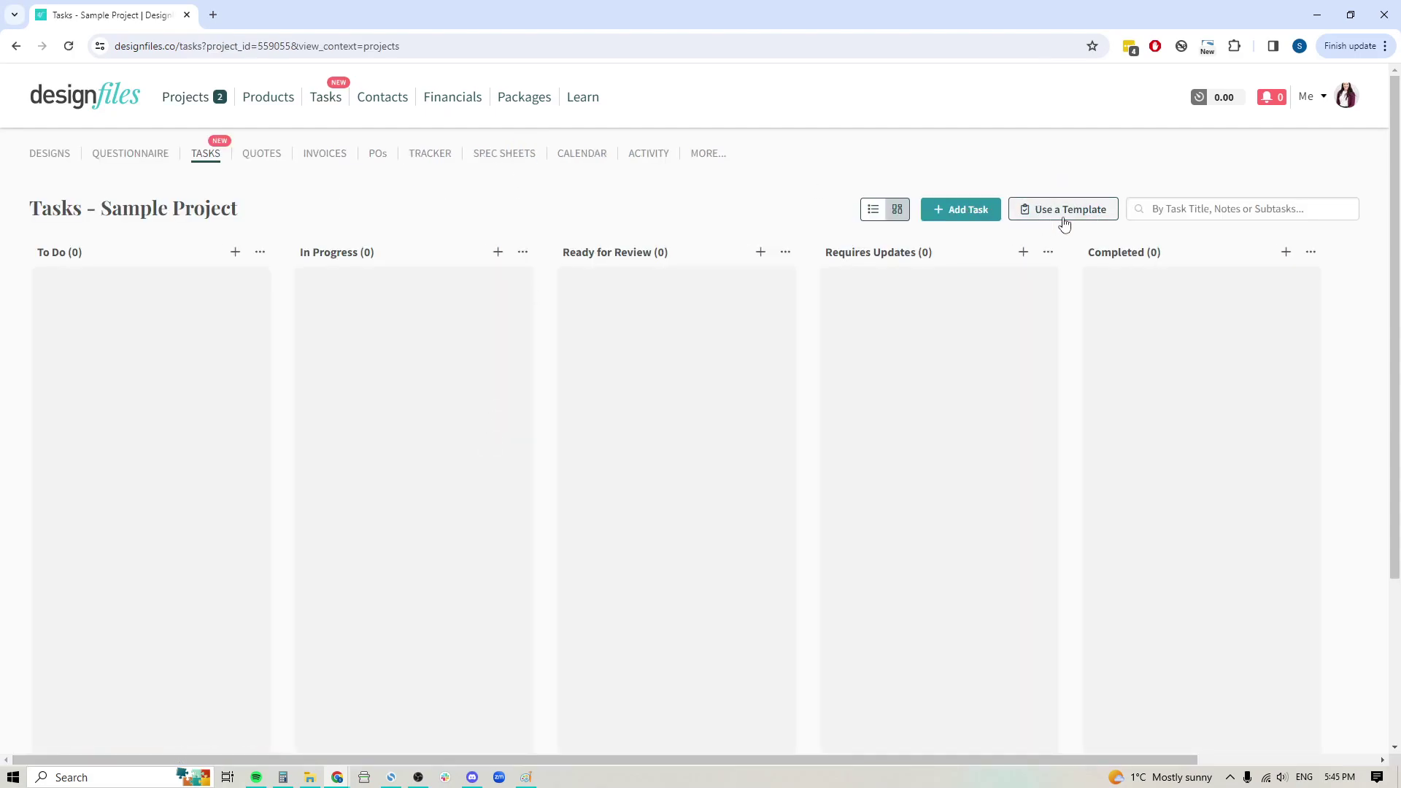
left_click(1061, 211)
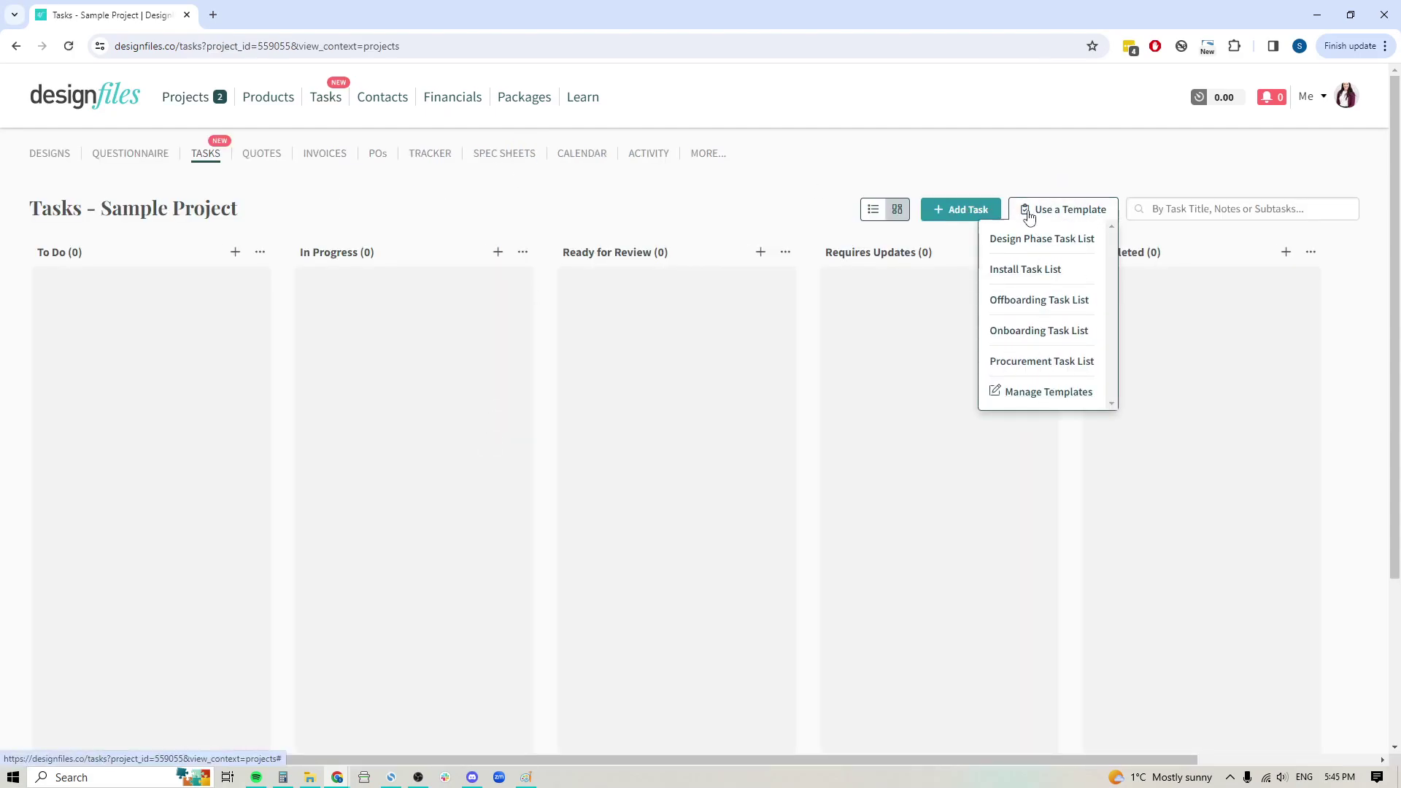
left_click(1013, 340)
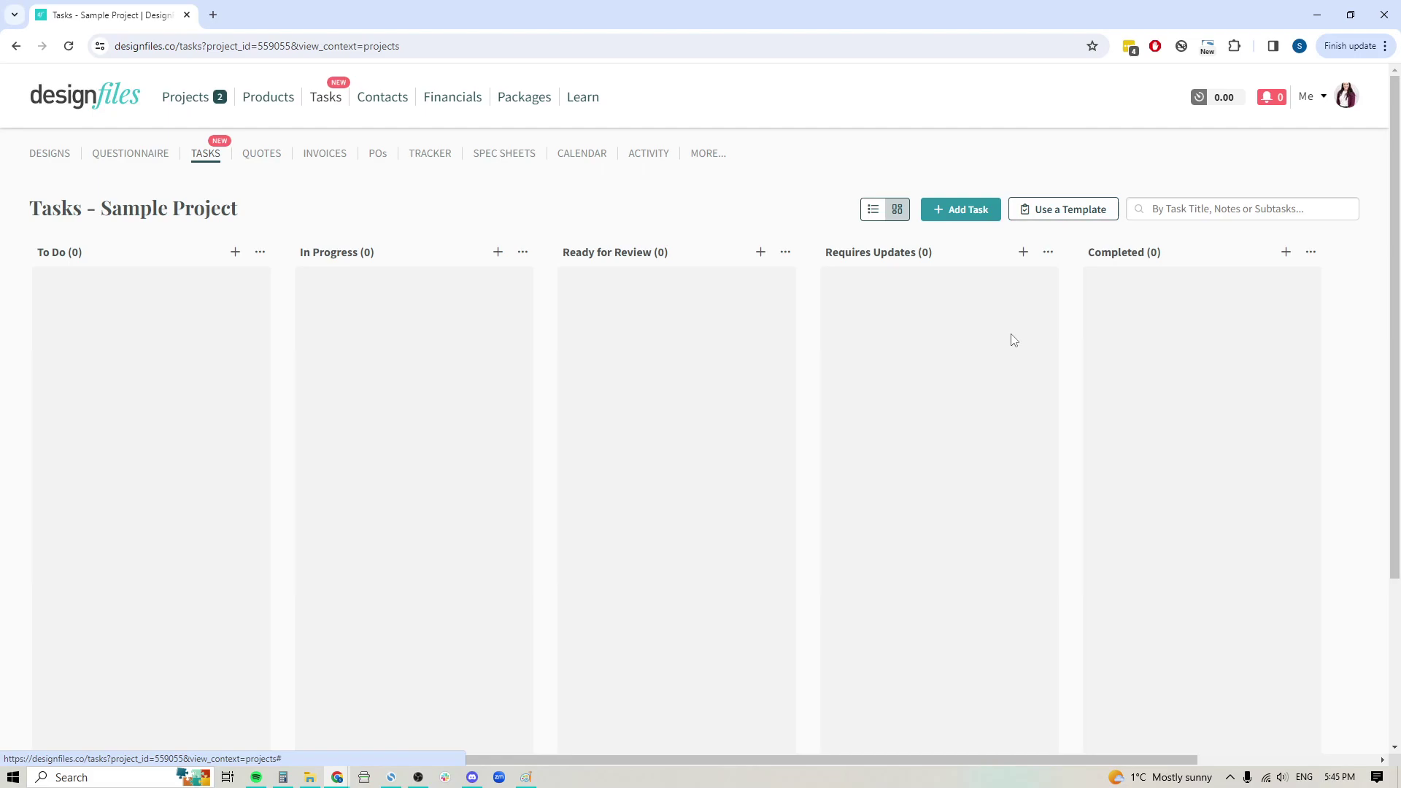
scroll(175, 395, "down", 3)
scroll(176, 404, "down", 5)
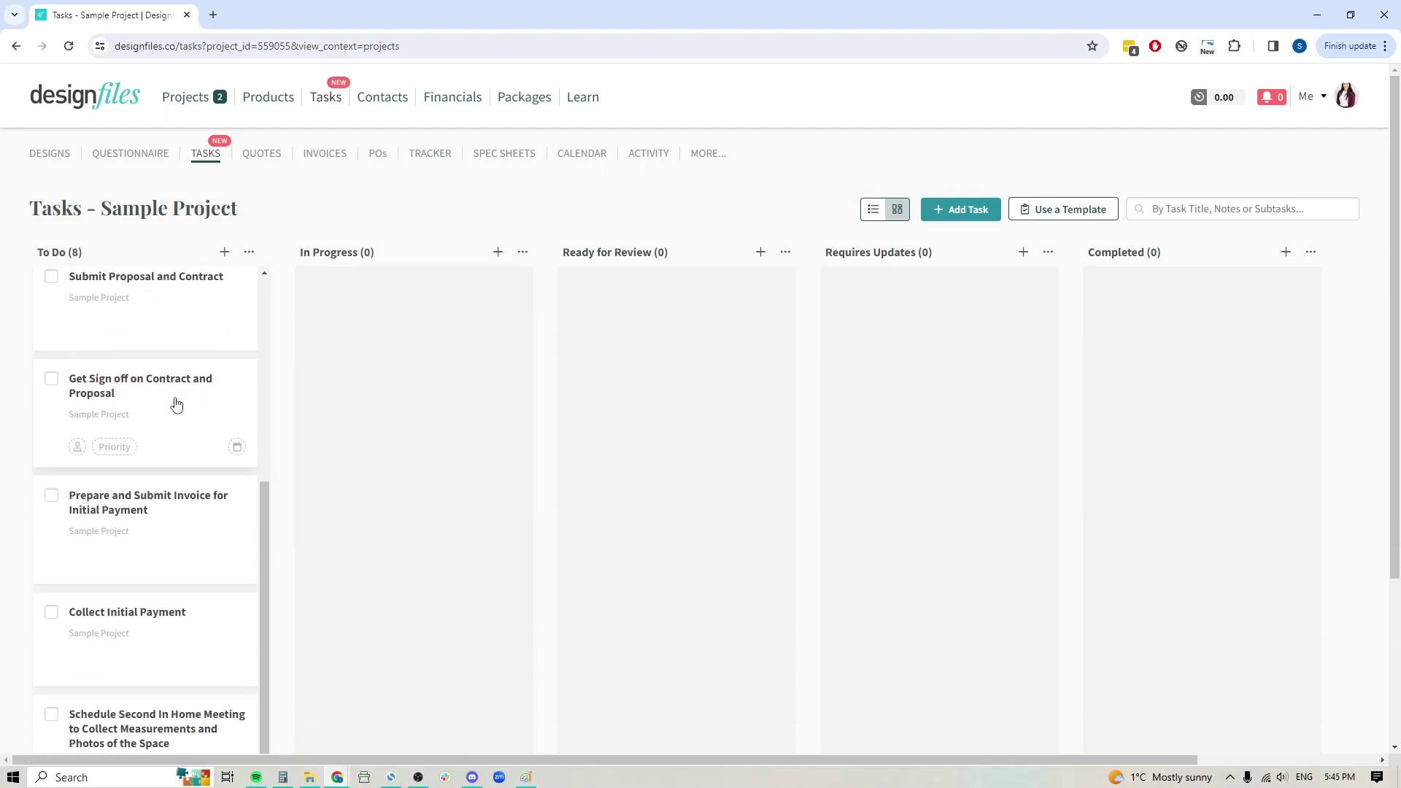
scroll(176, 404, "up", 3)
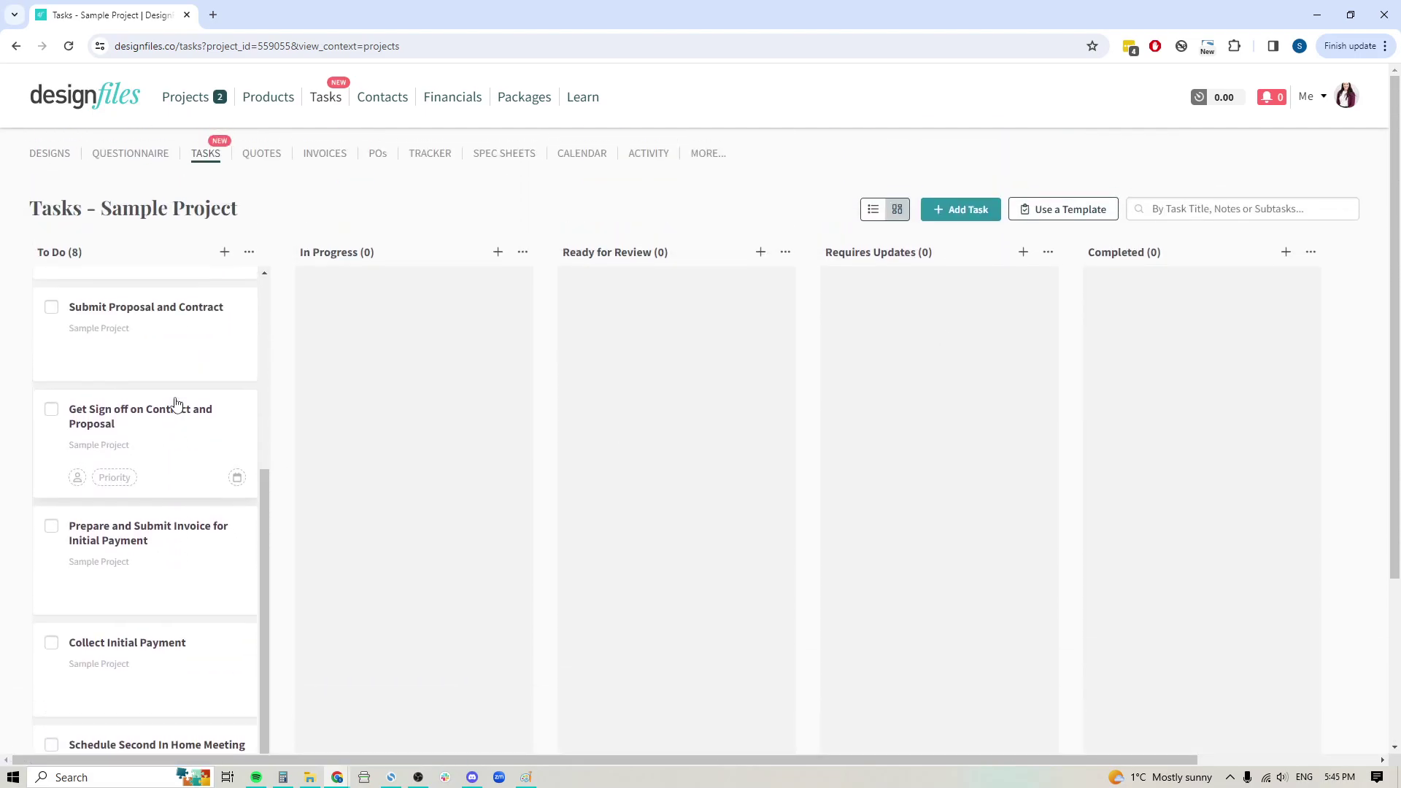
scroll(176, 404, "up", 5)
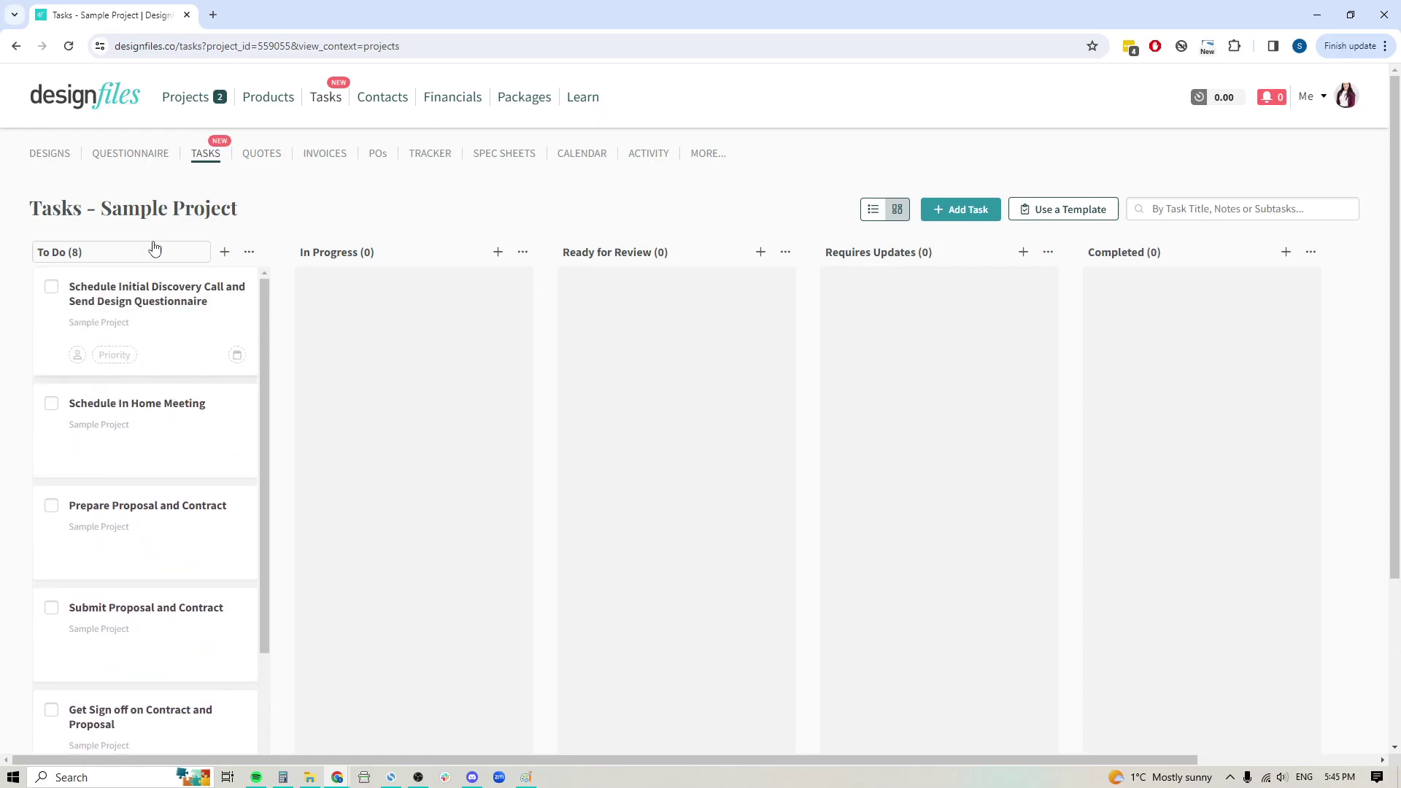
Inspect the Schedule Initial Discovery Call task and its assignee options without assigning anyone, then close it
left_click(156, 293)
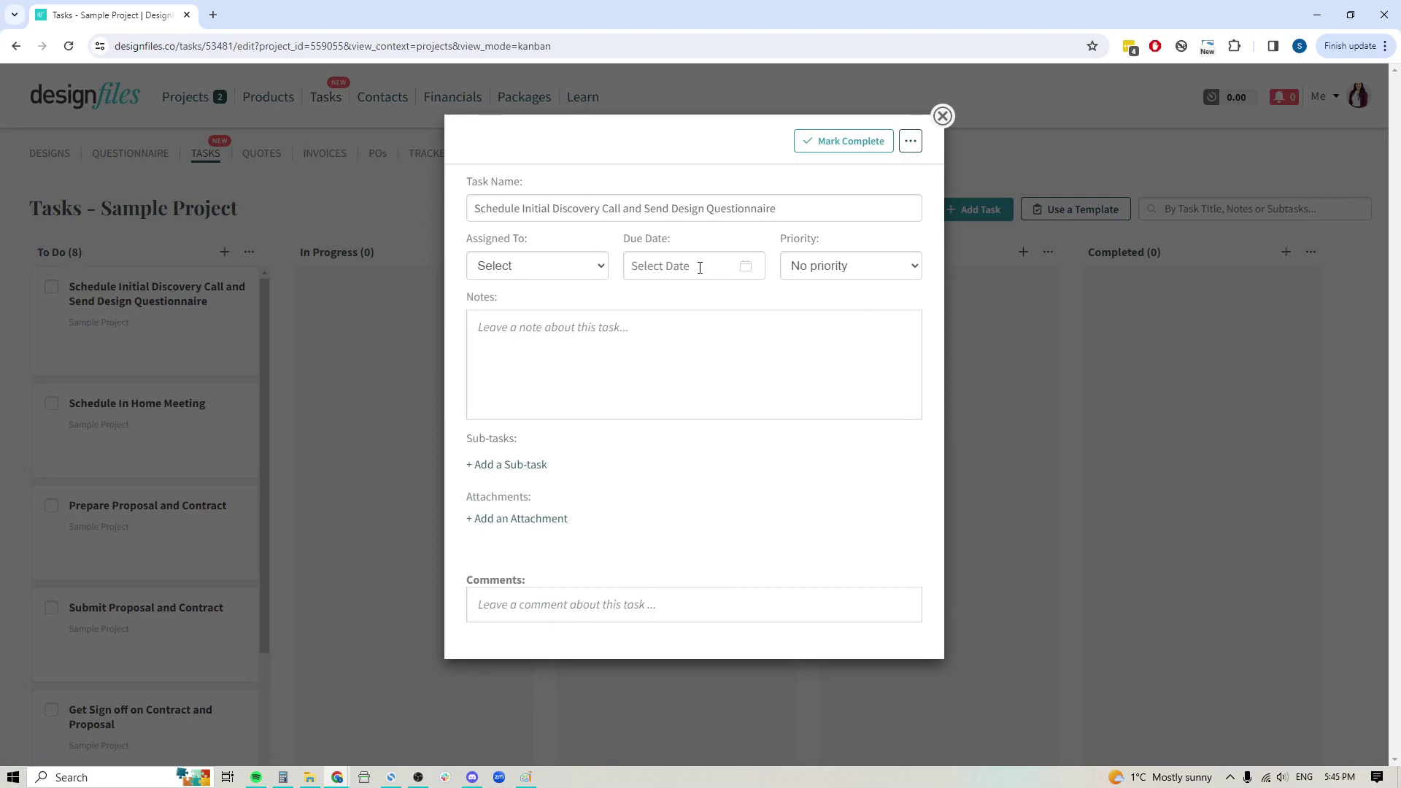
left_click(593, 271)
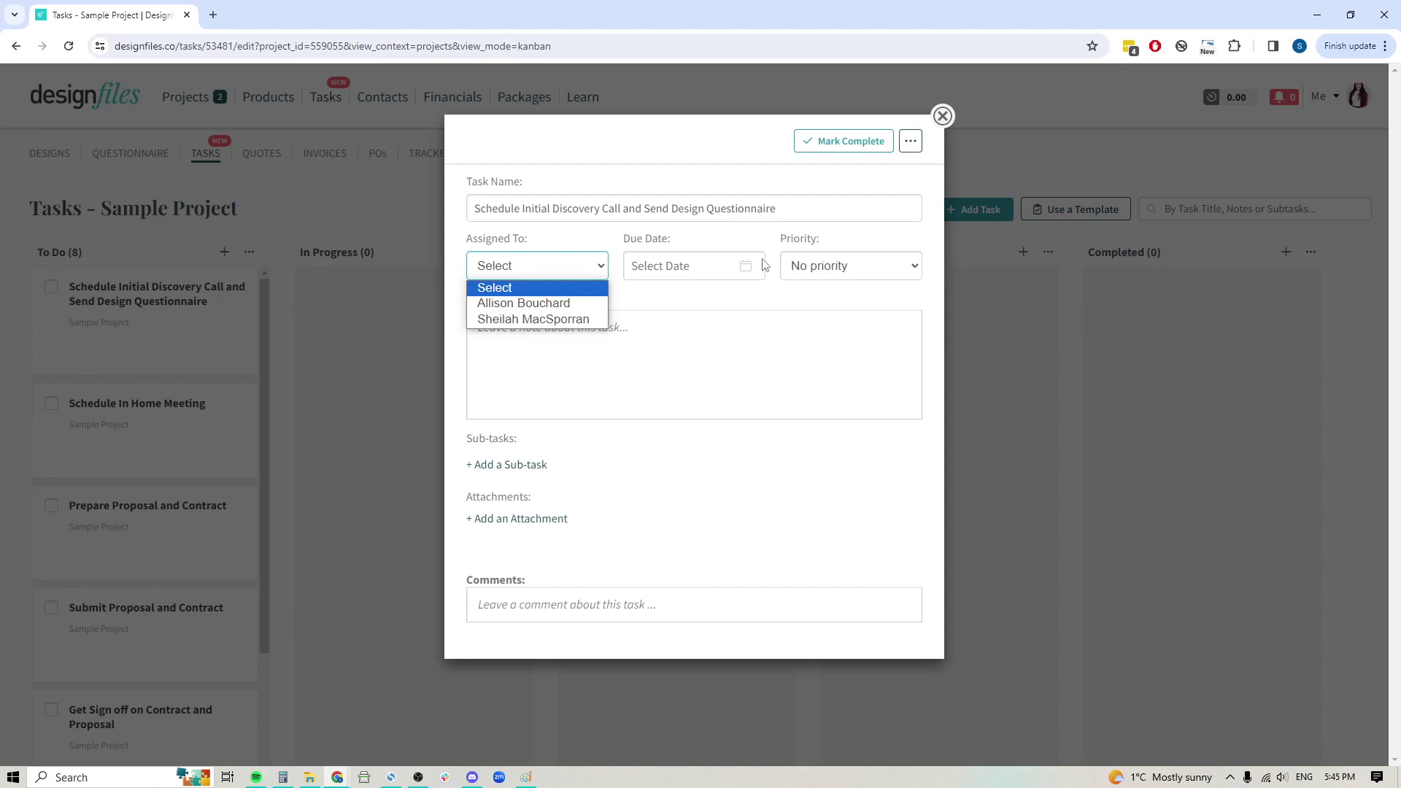
left_click(907, 185)
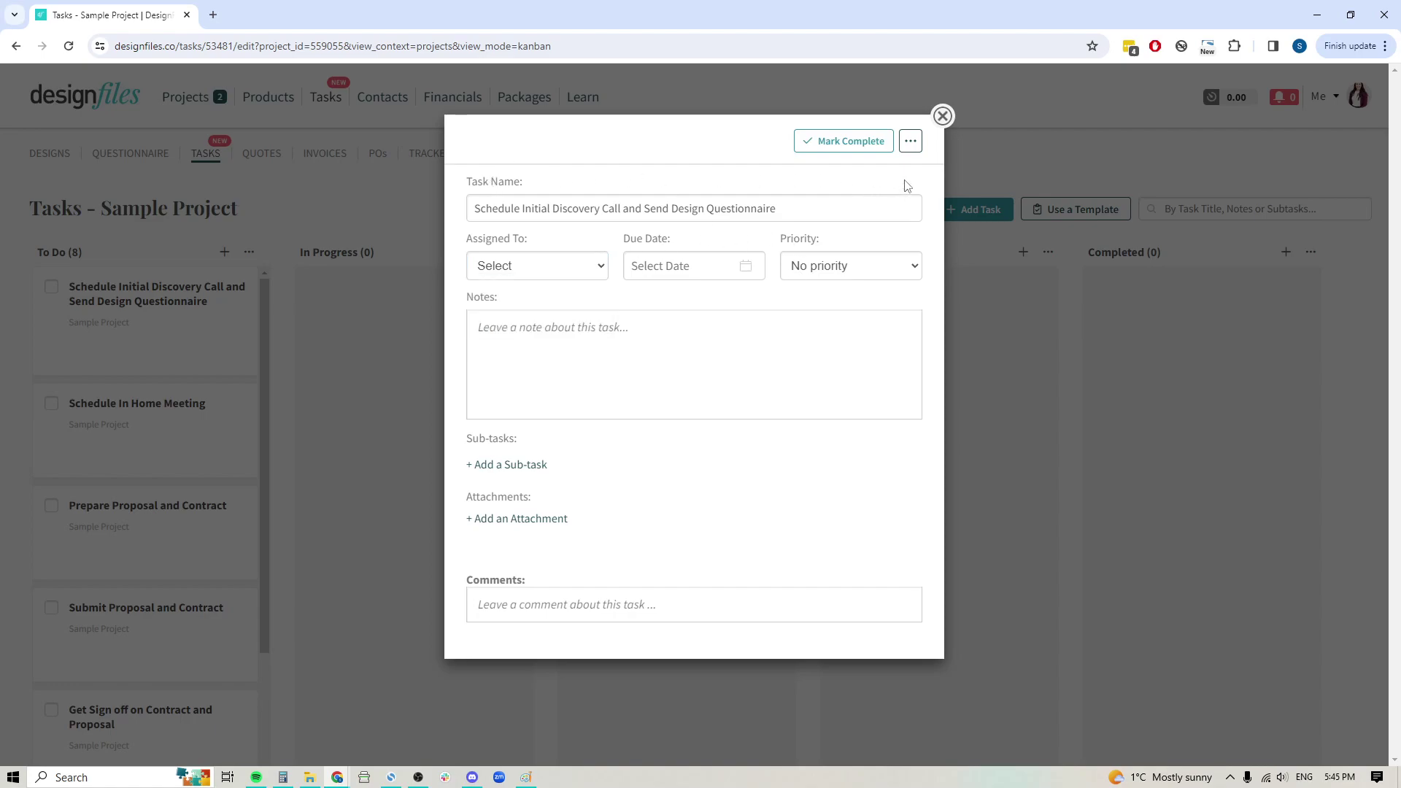
left_click(942, 117)
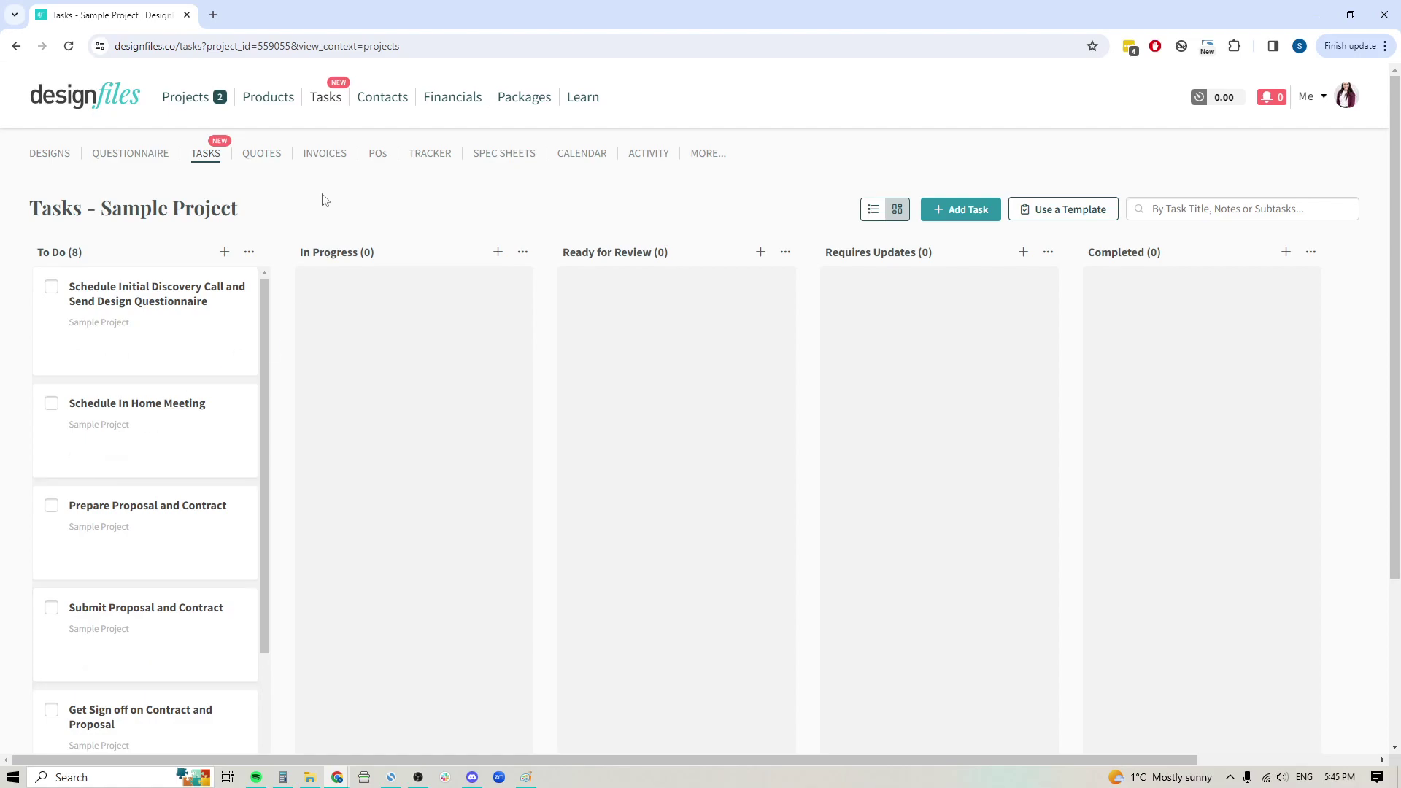
Return to Sample Project's designs, then open the Cain Home project
left_click(50, 154)
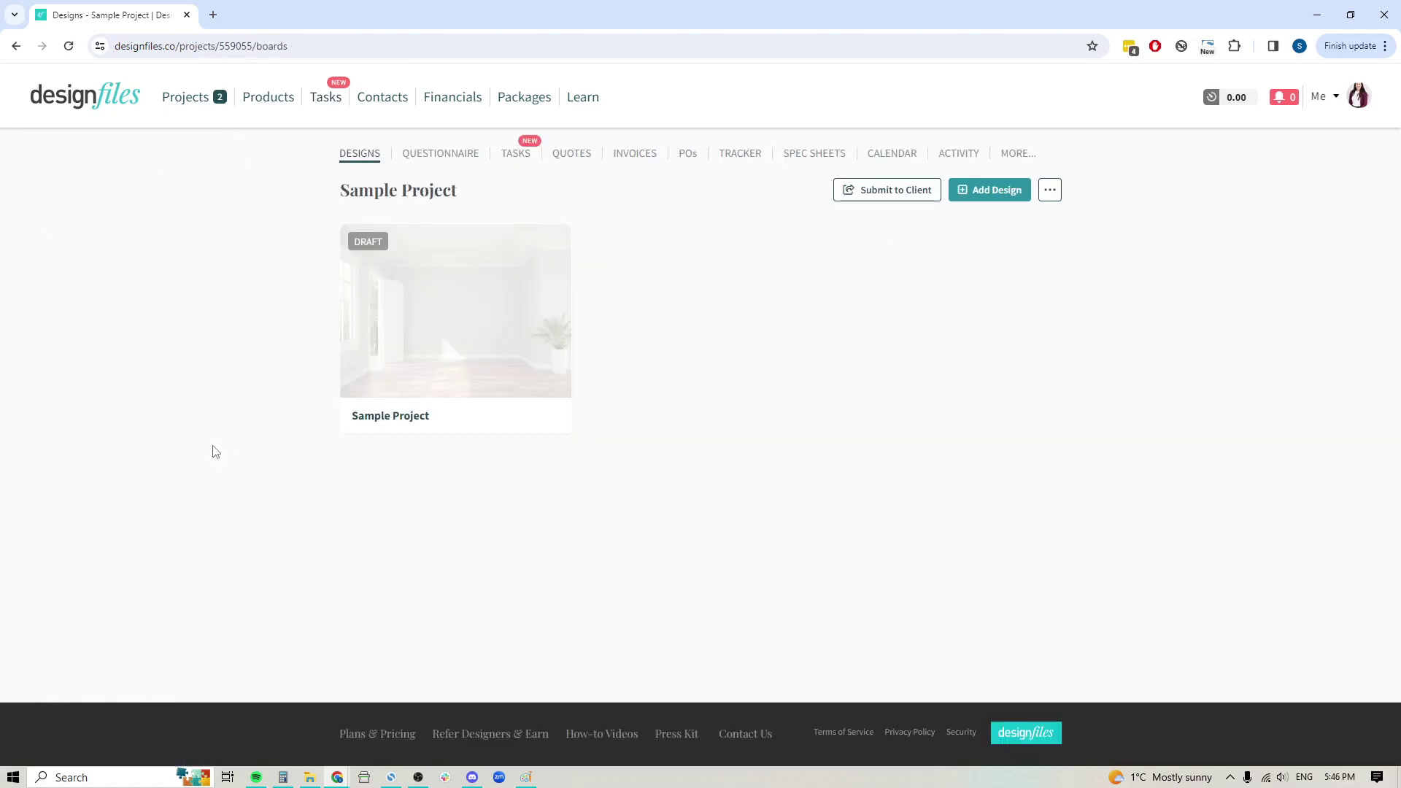
left_click(181, 114)
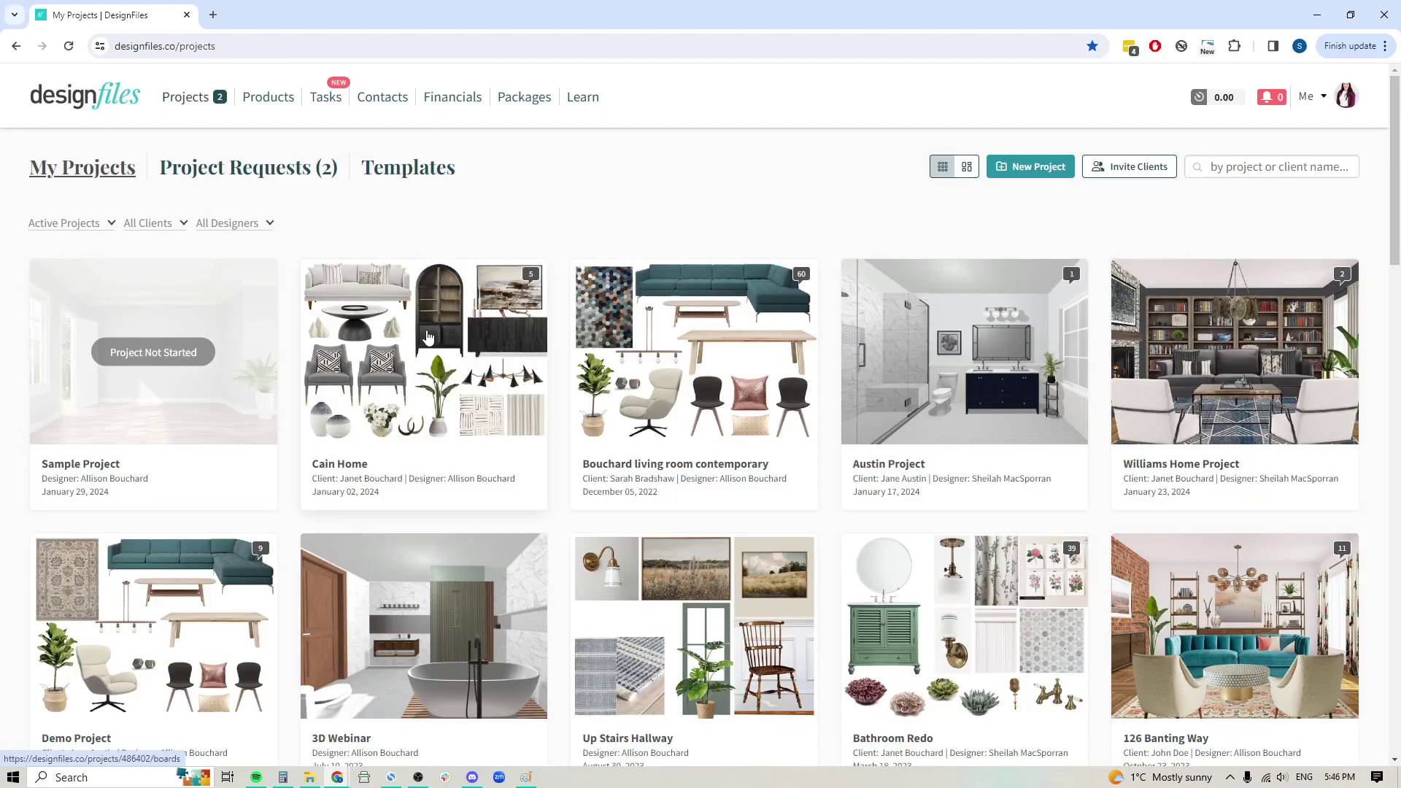
left_click(460, 353)
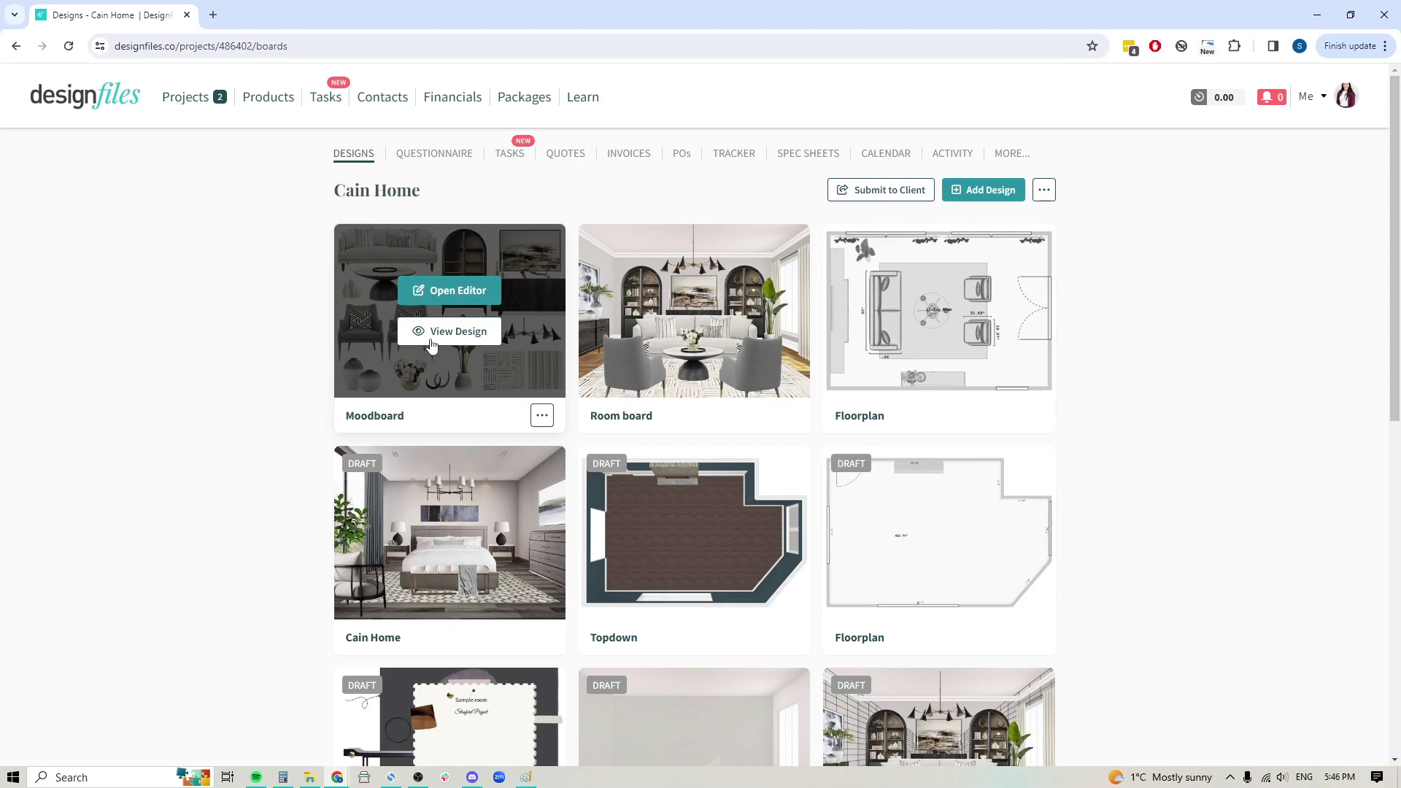
View Cain Home's task calendar for February in week view, then return to its task board
left_click(884, 159)
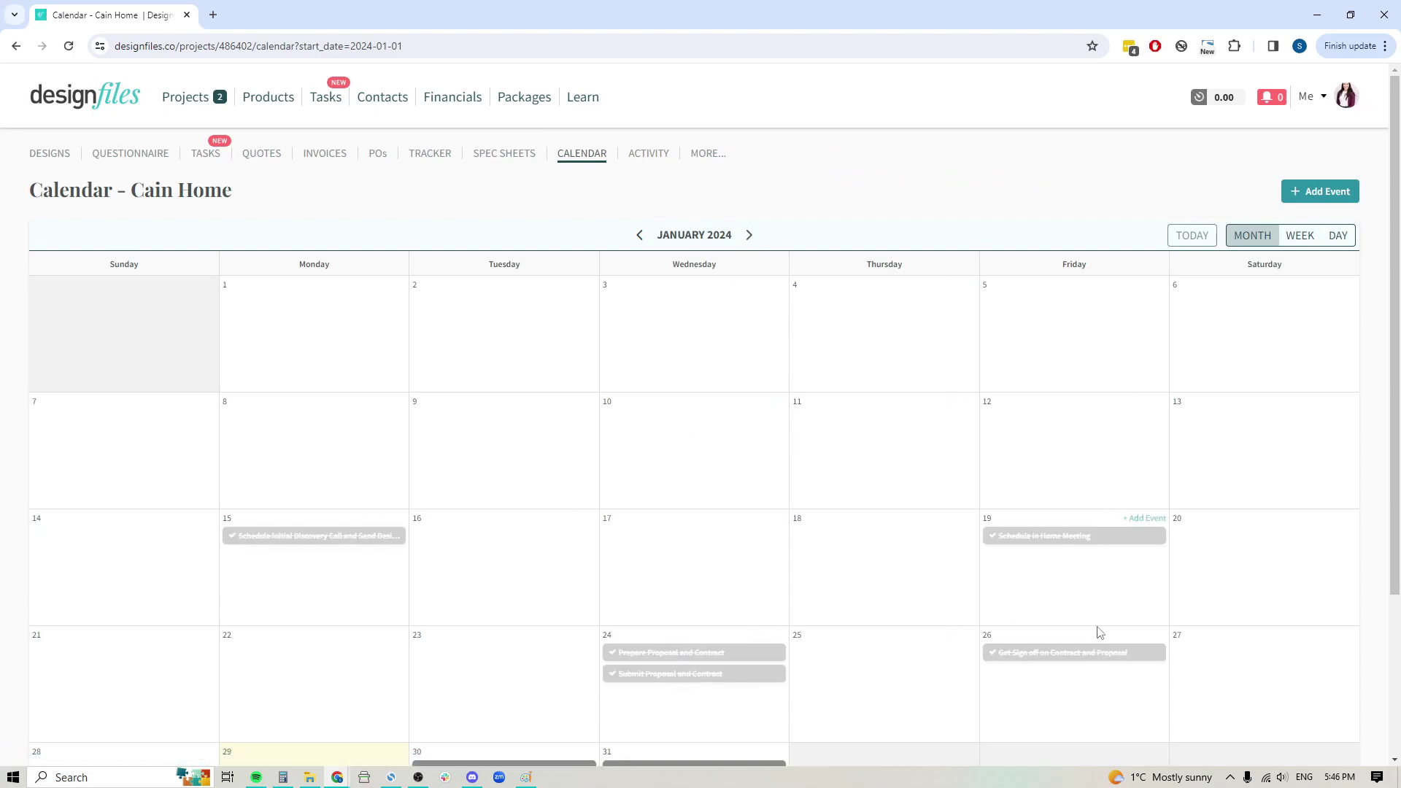
left_click(749, 235)
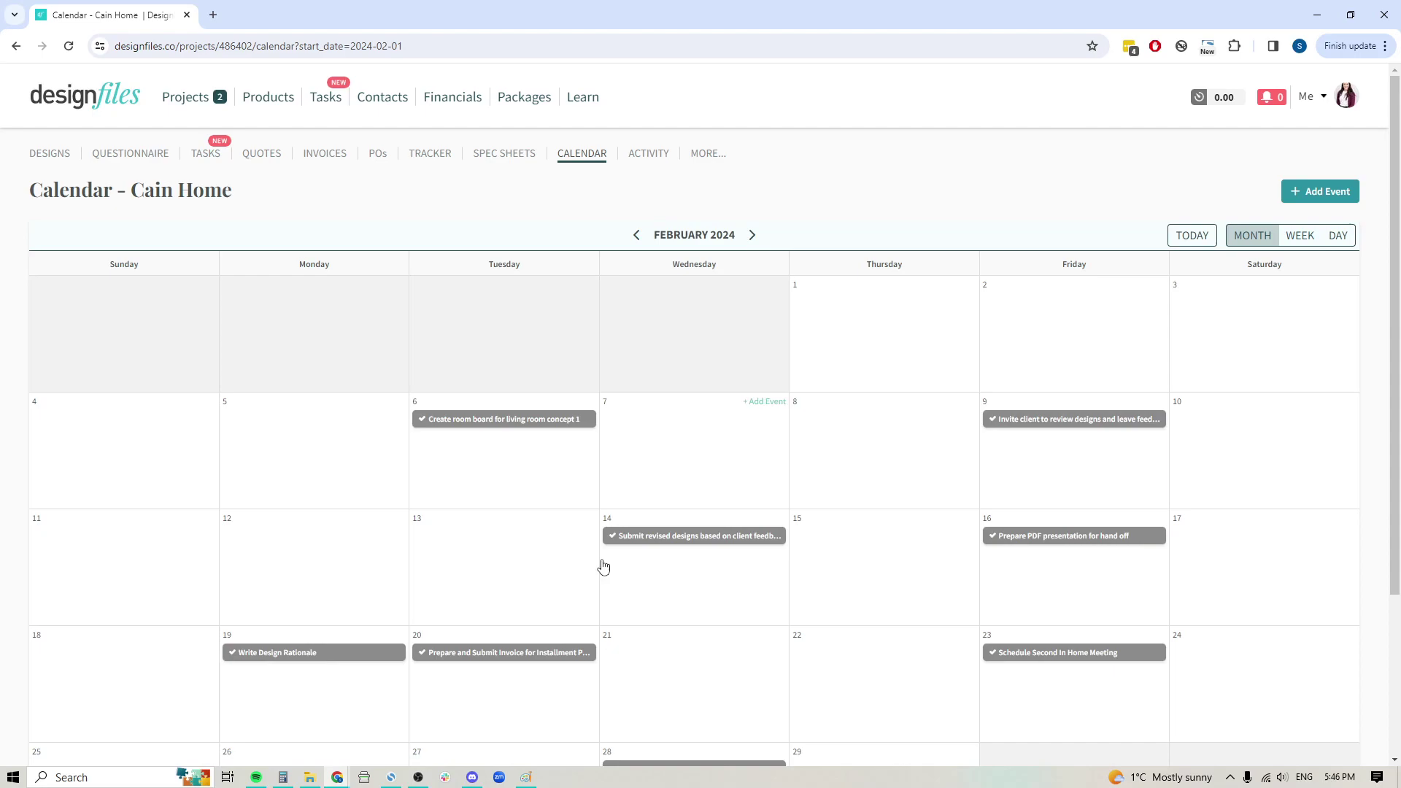
scroll(475, 401, "down", 1)
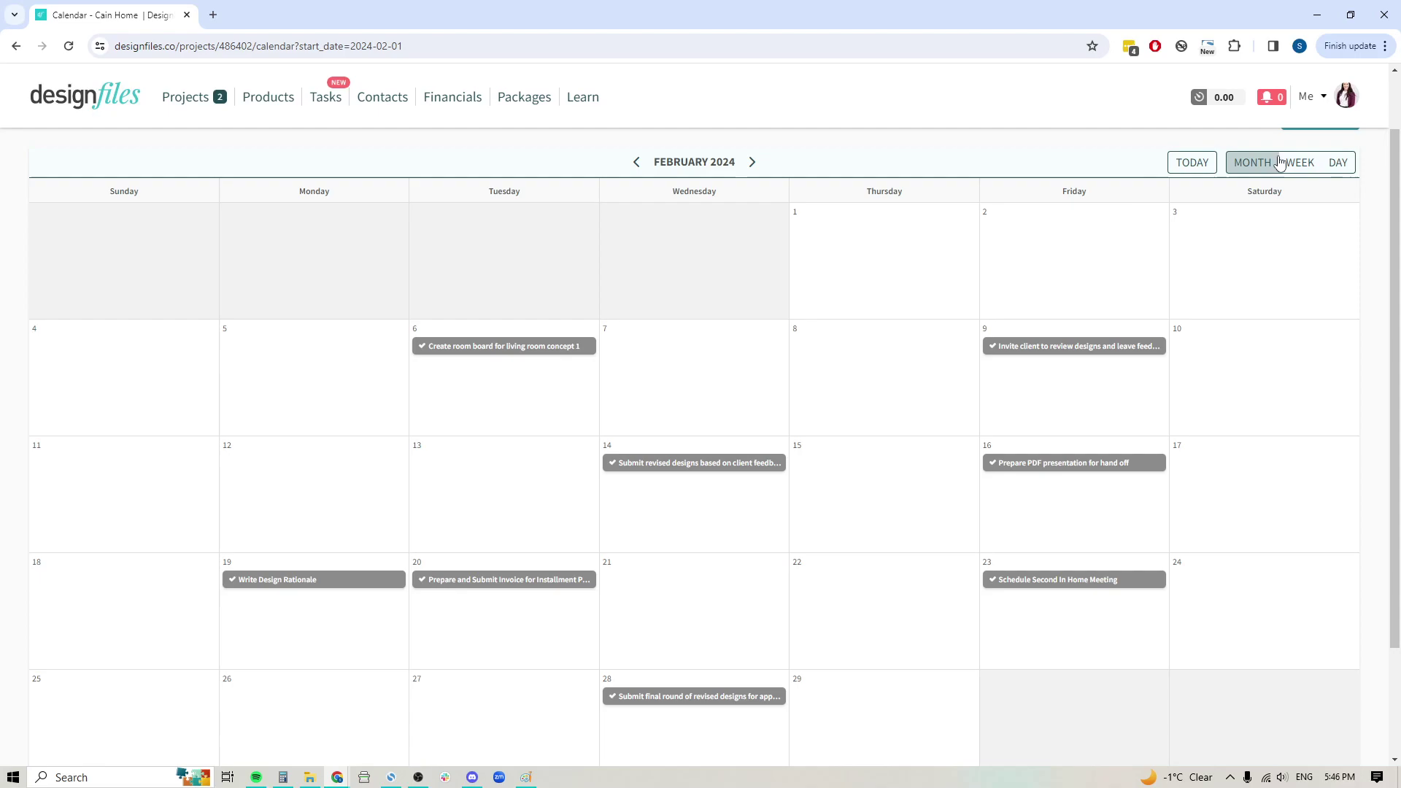
left_click(1299, 163)
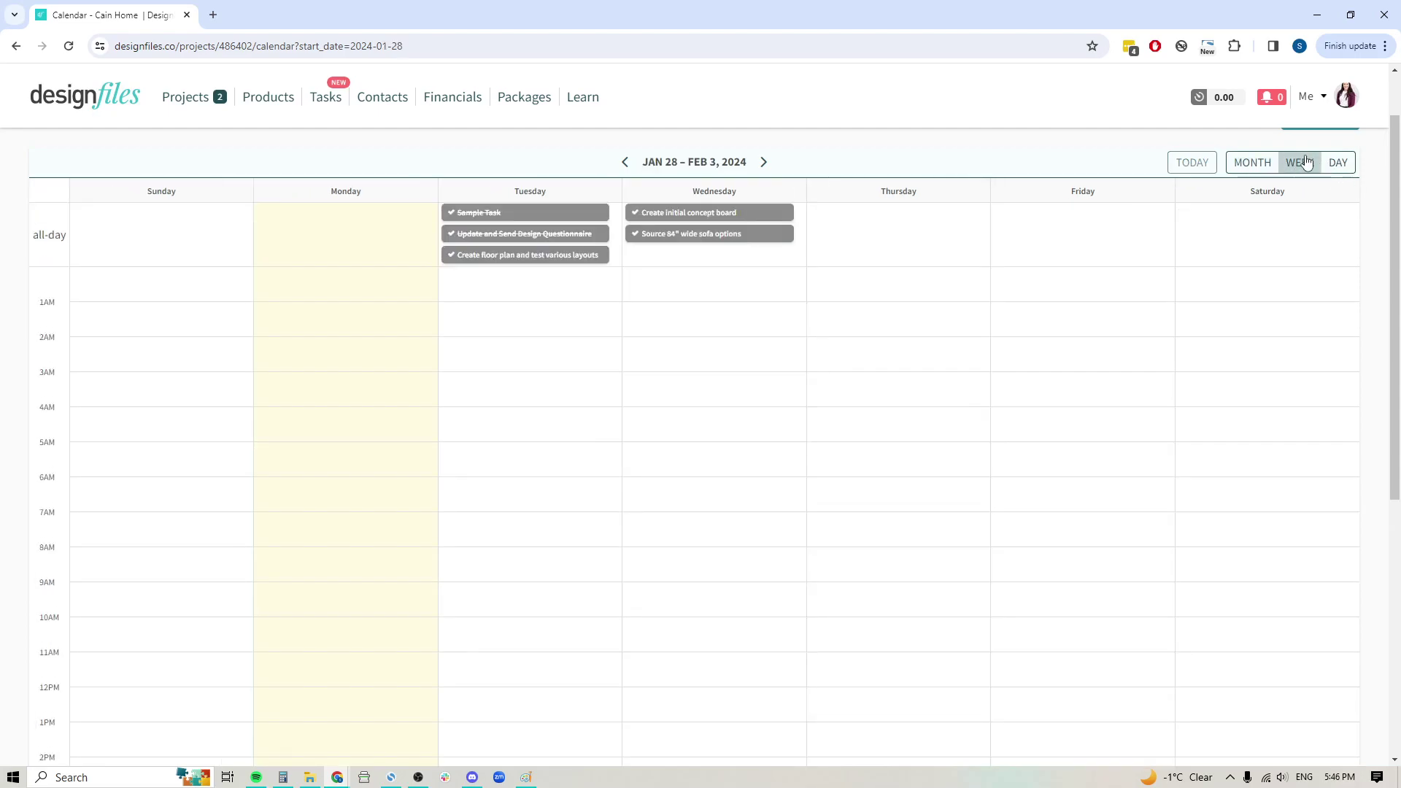
scroll(689, 409, "up", 1)
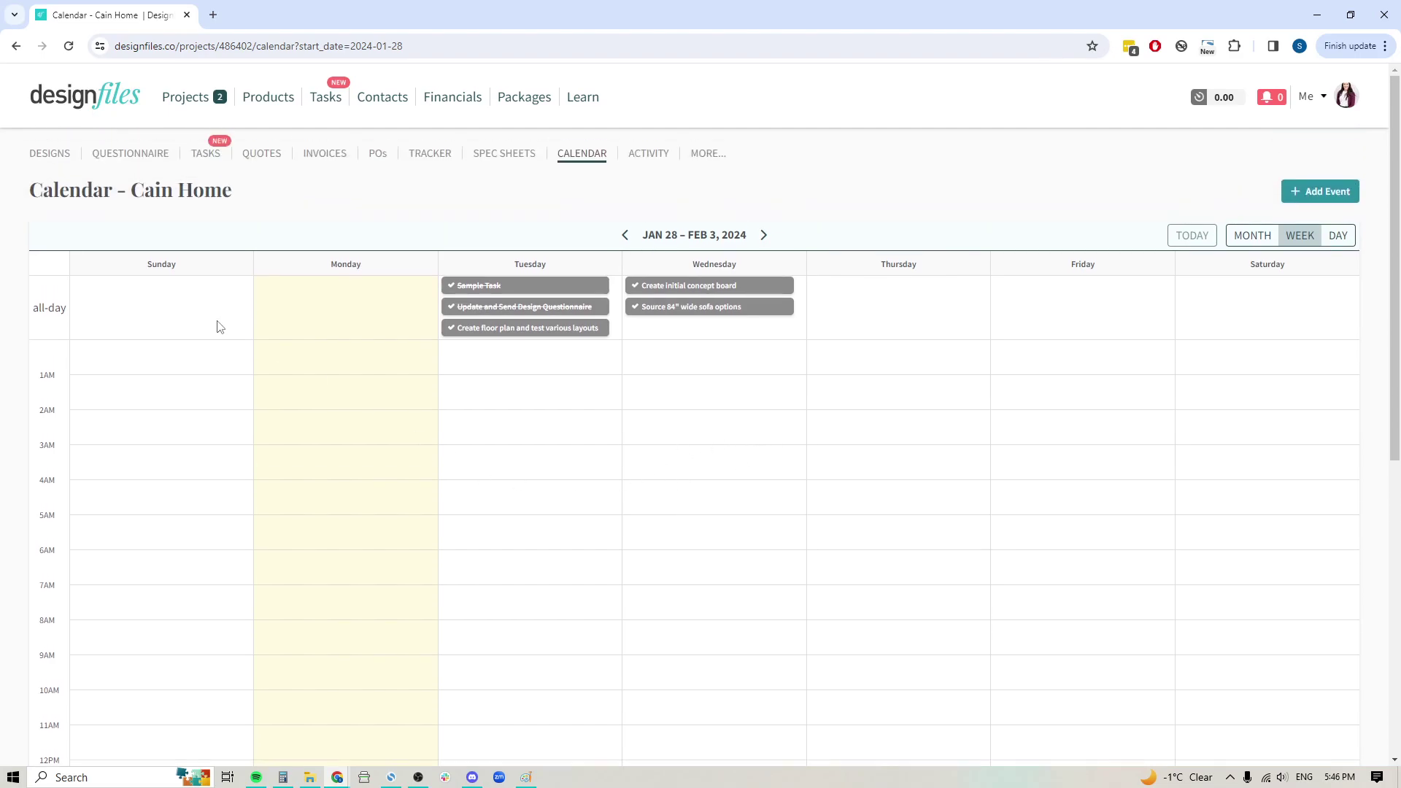
left_click(204, 157)
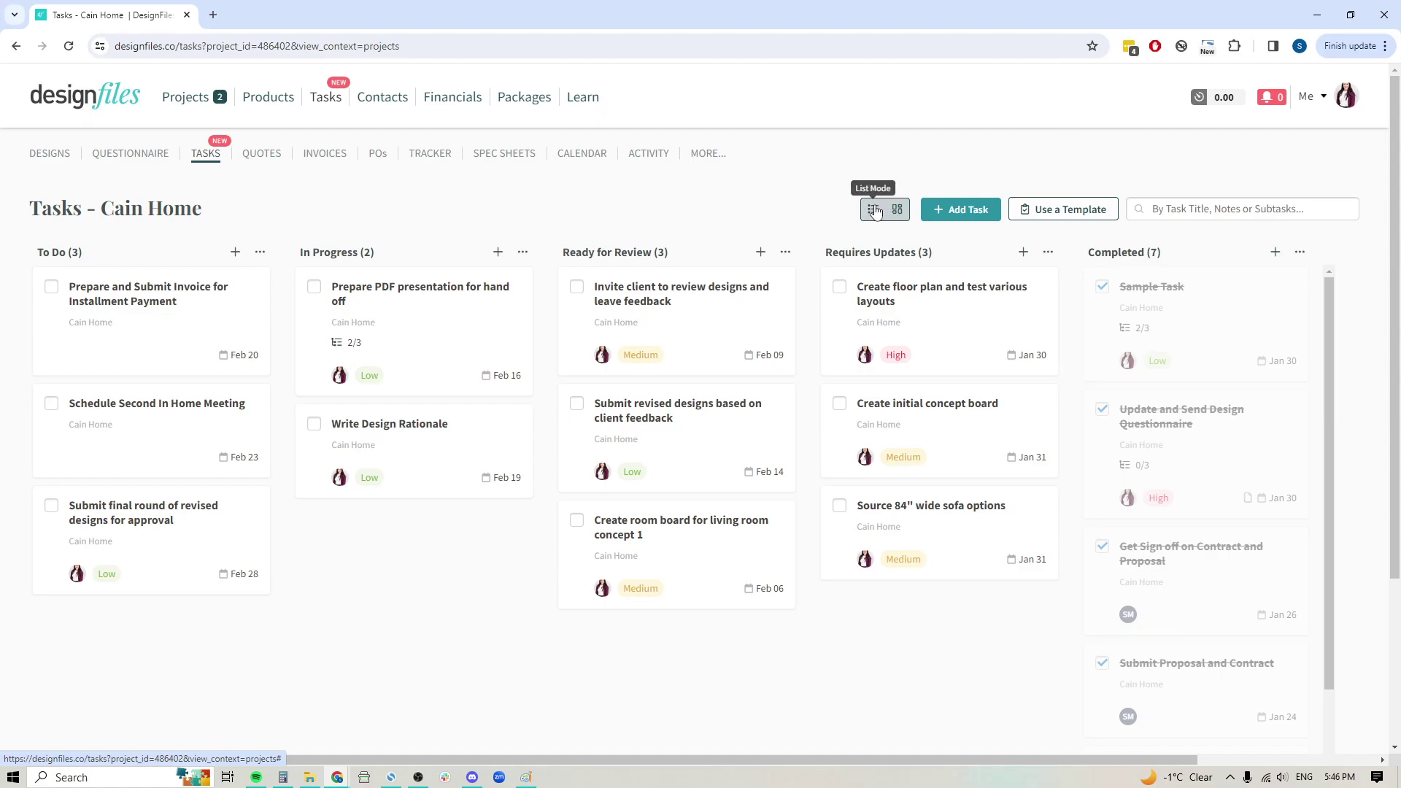
left_click(873, 209)
scroll(112, 415, "down", 4)
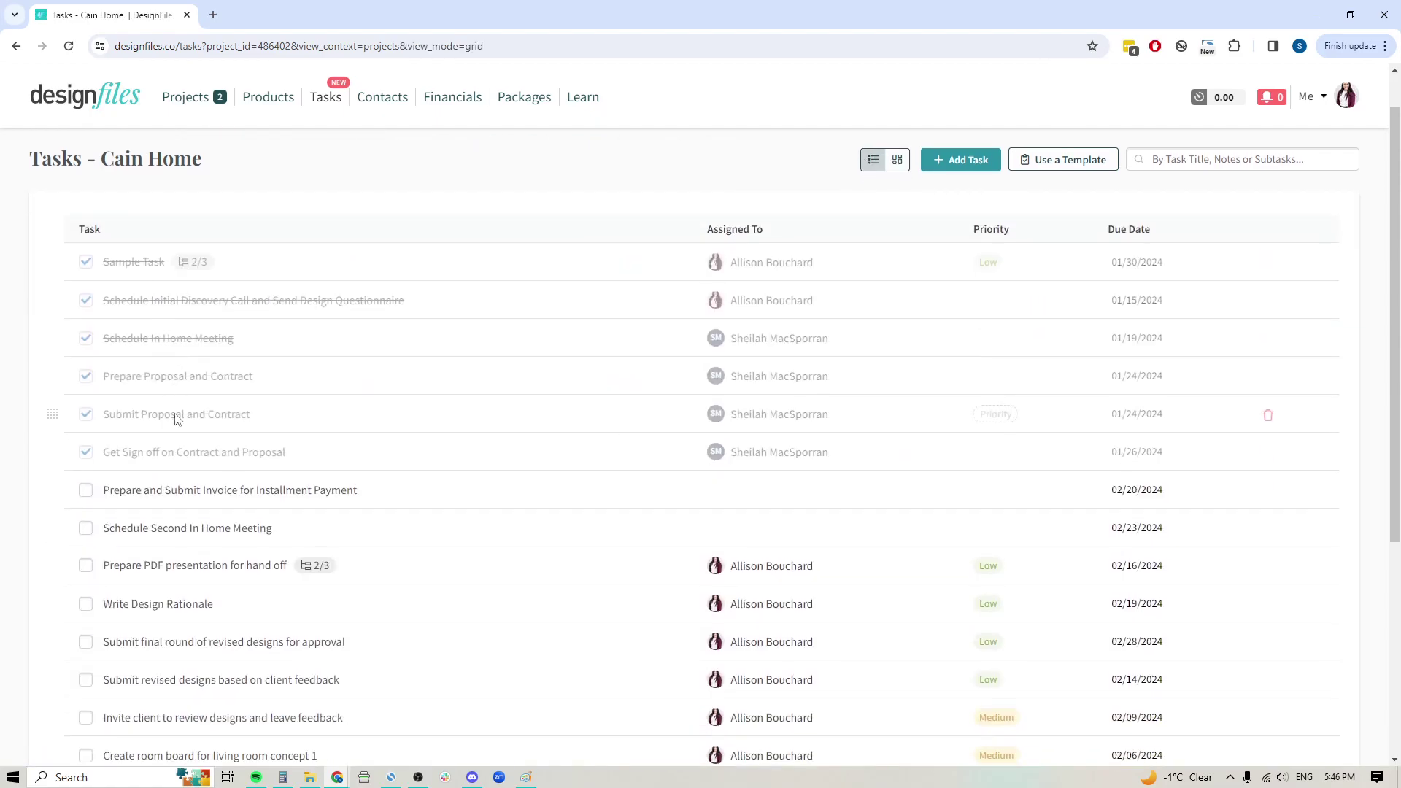
scroll(177, 463, "up", 3)
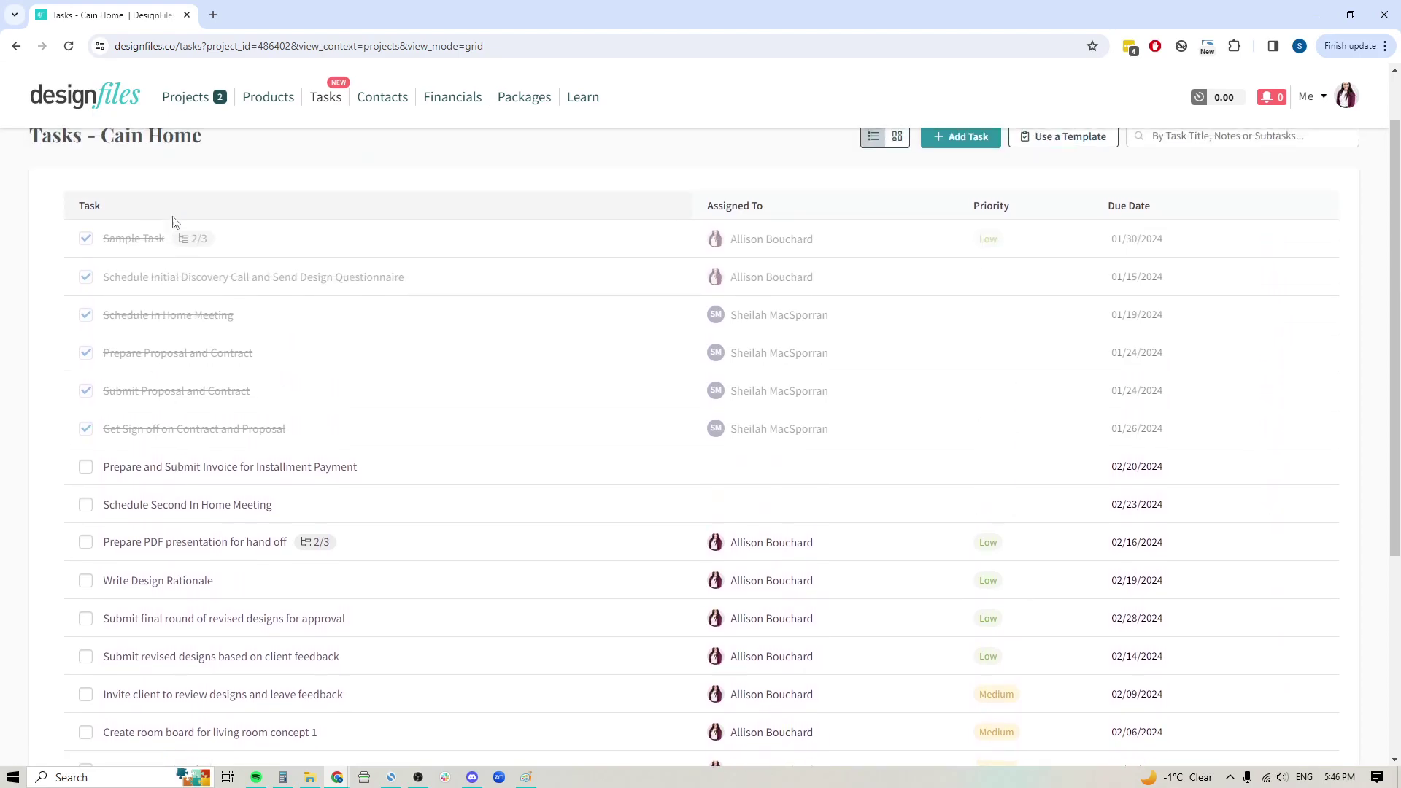
scroll(162, 686, "up", 1)
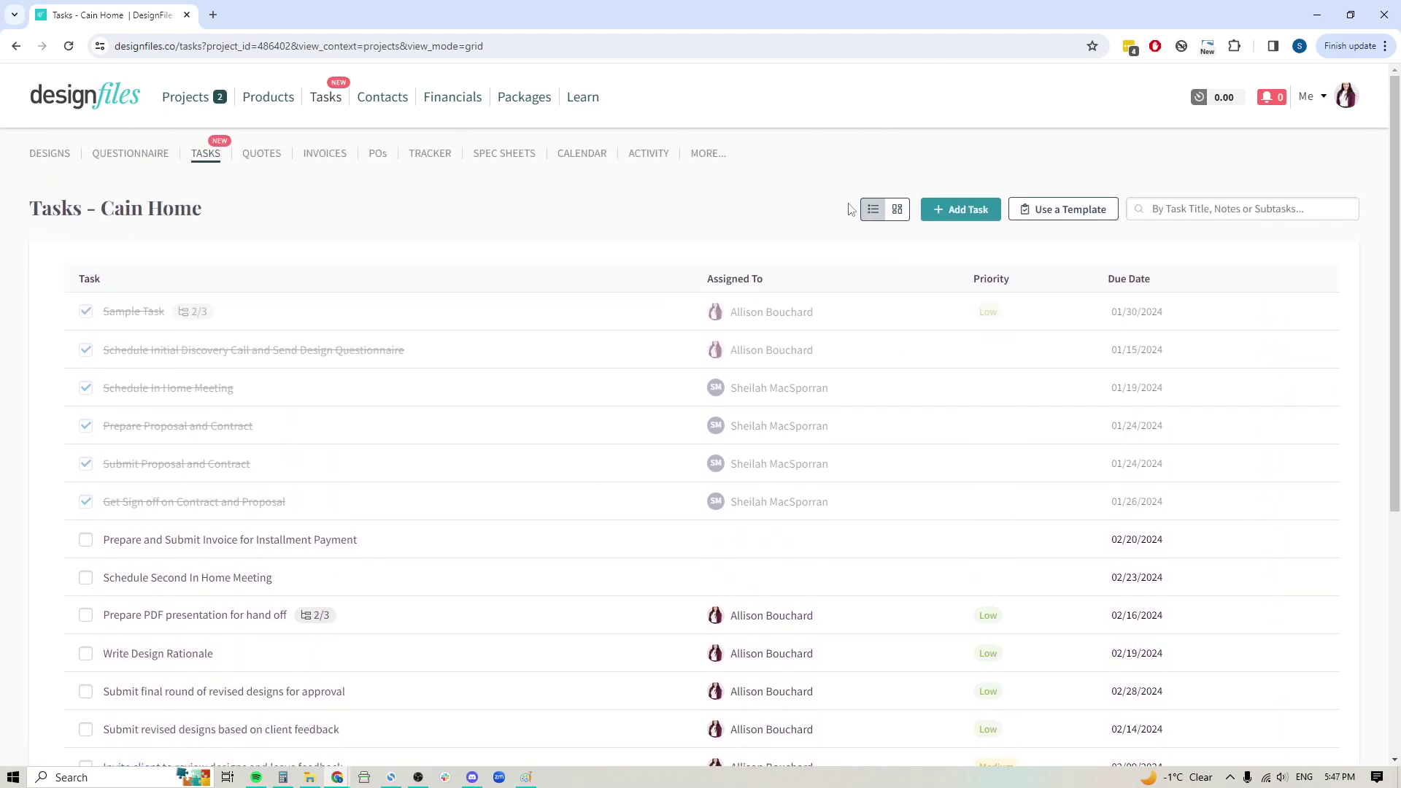
left_click(897, 212)
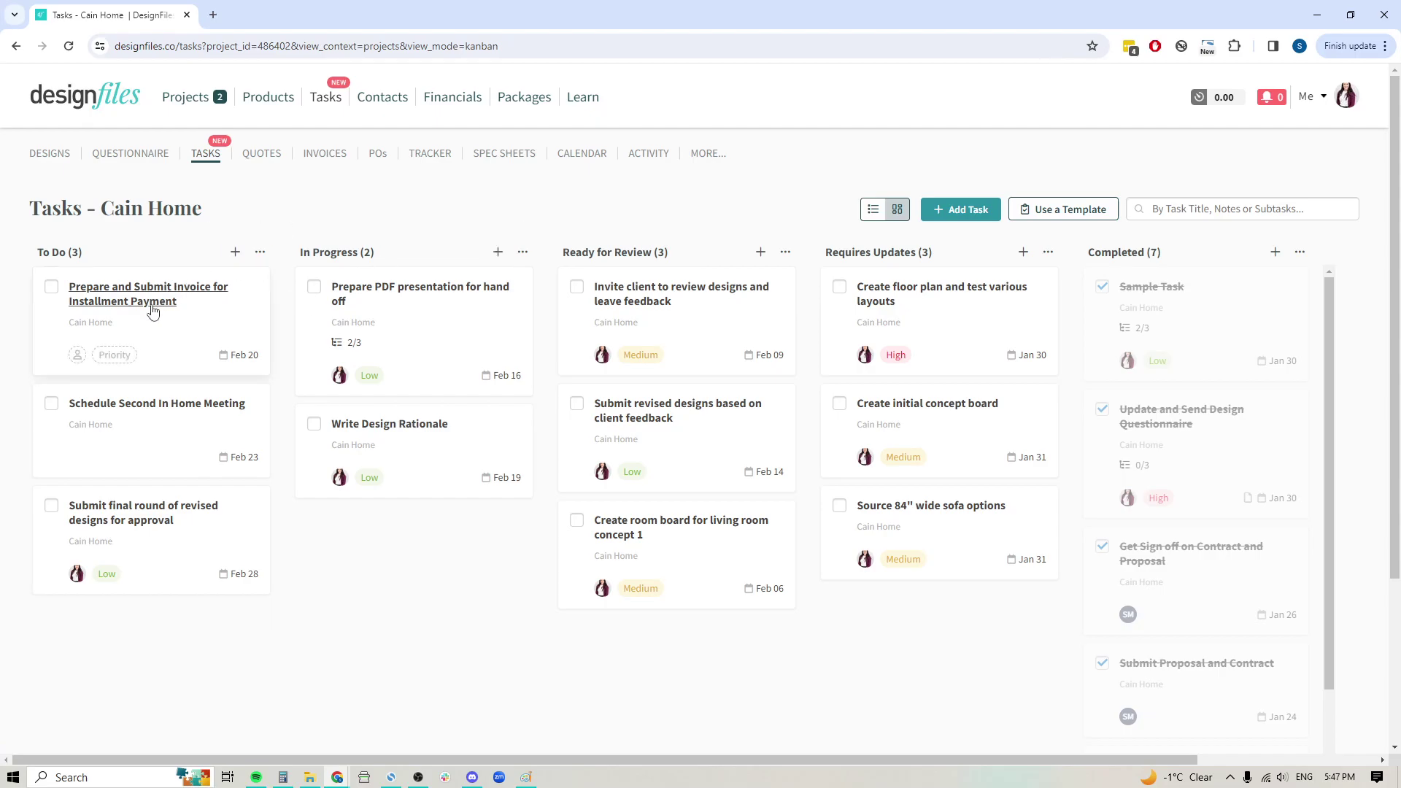
left_click_drag(172, 294, 155, 321)
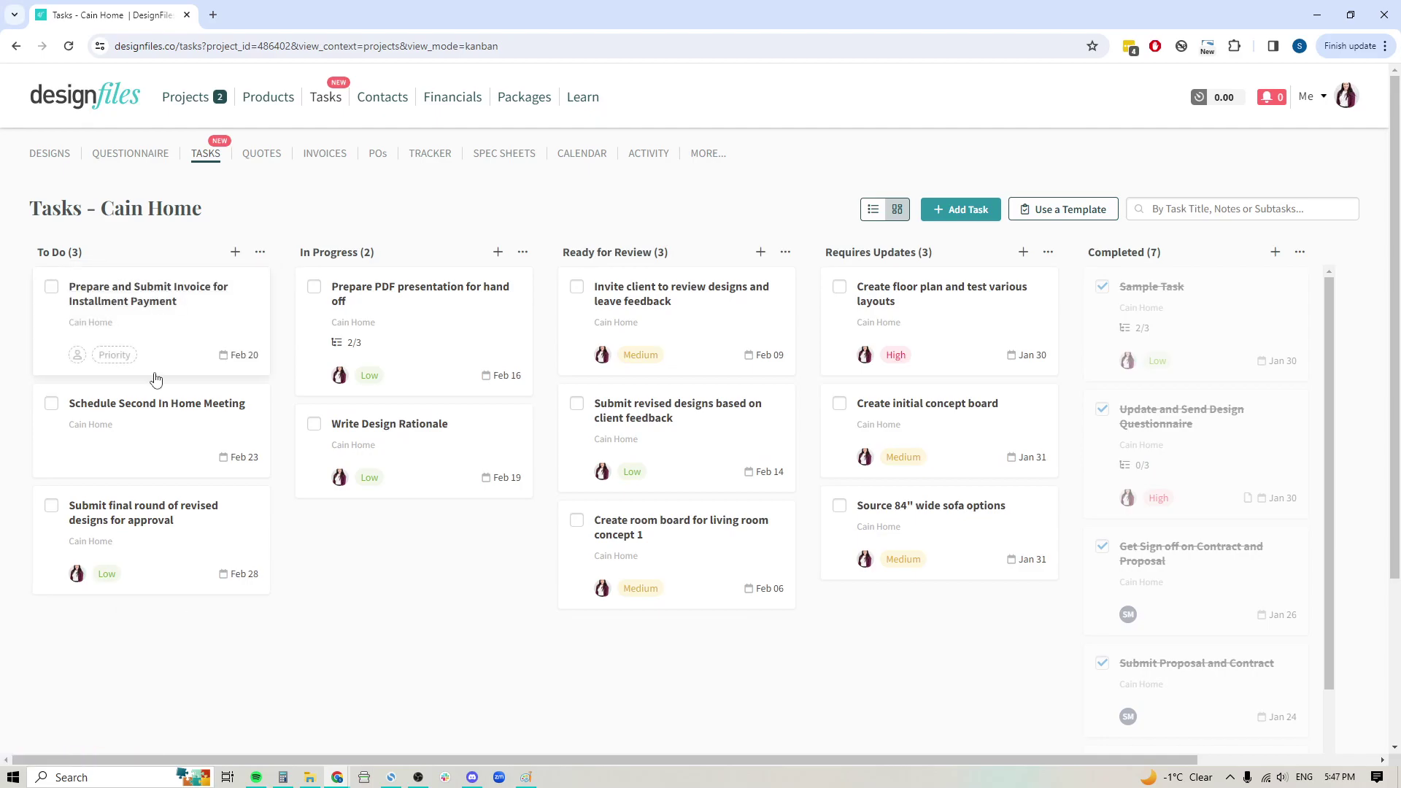